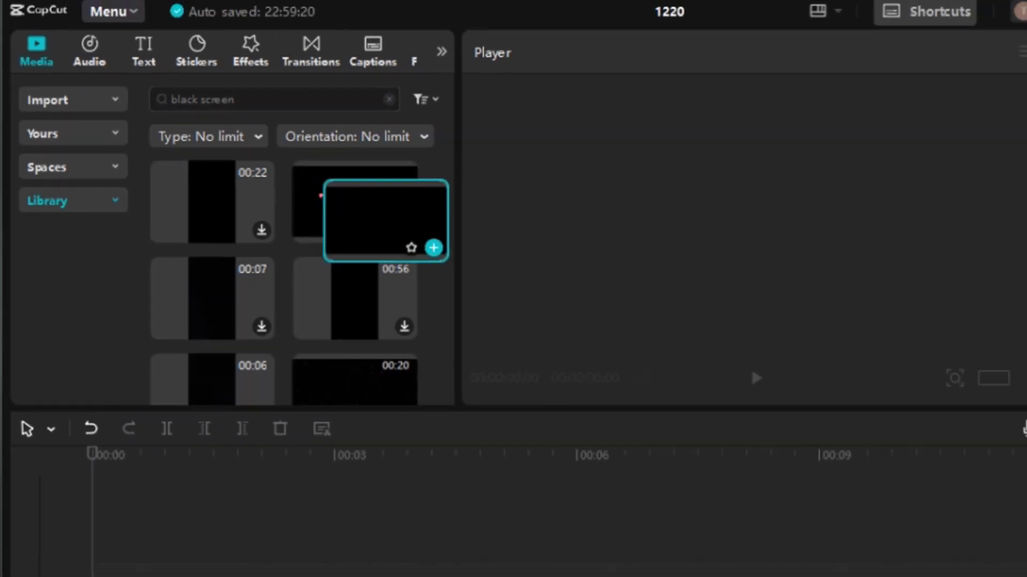
Step: Add the landscape black screen clip from the library to the timeline and extend it to about 11 seconds
left_click(502, 263)
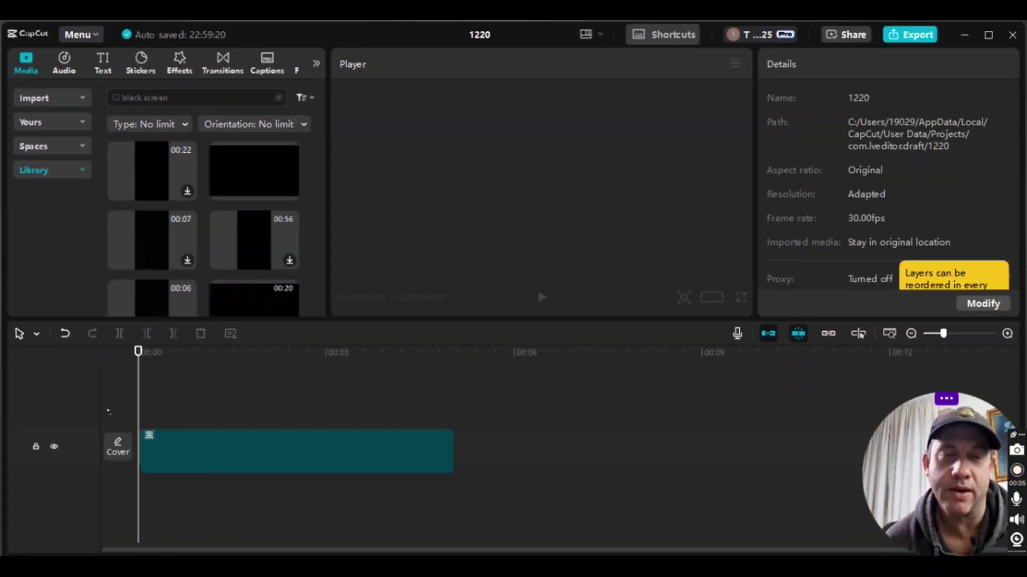
left_click(142, 456)
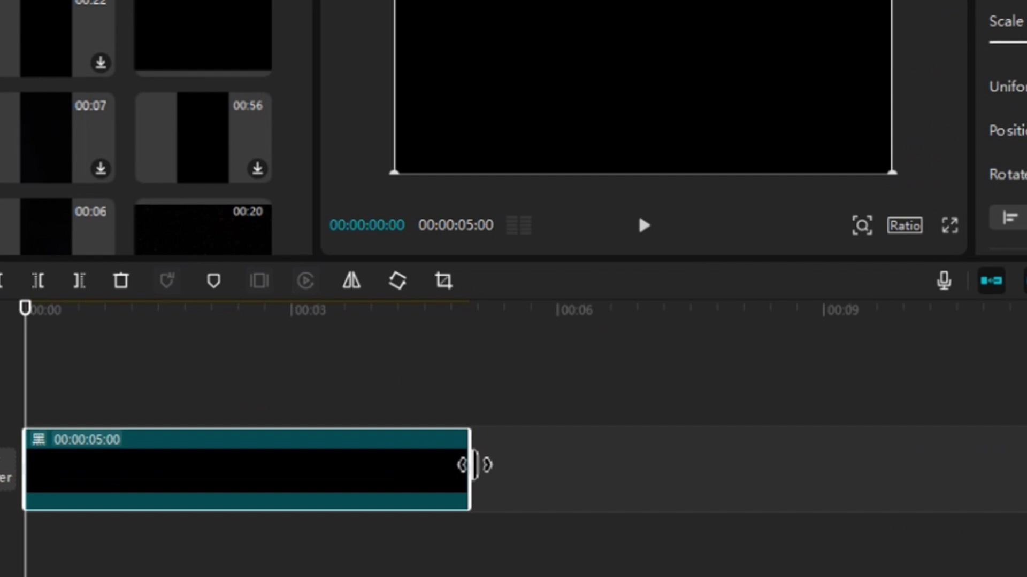
left_click_drag(476, 465, 1006, 452)
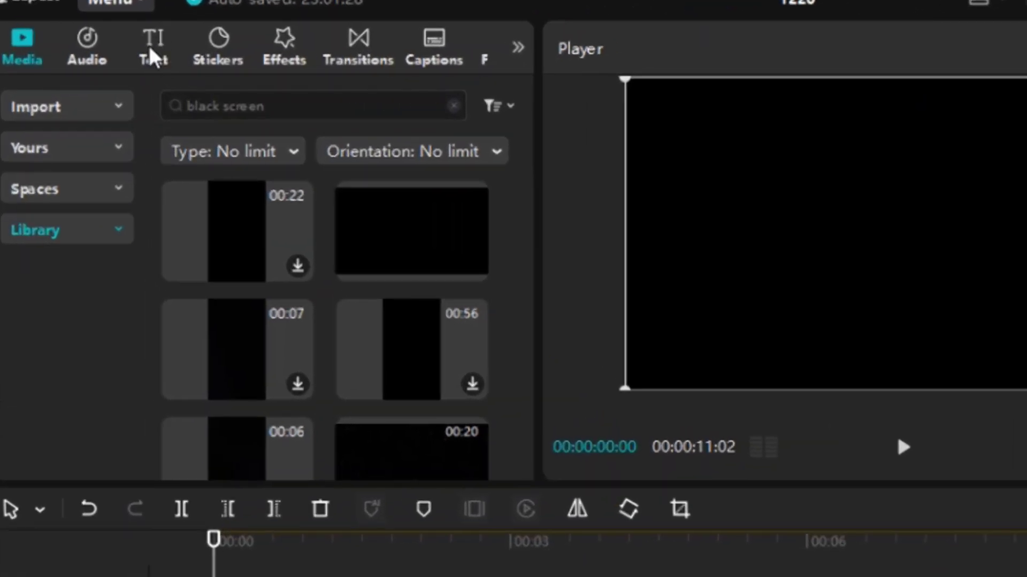
Step: Add a default text clip above the black screen, extend it to the black clip's end, and return the playhead to the start
left_click(158, 53)
mouse_move(251, 223)
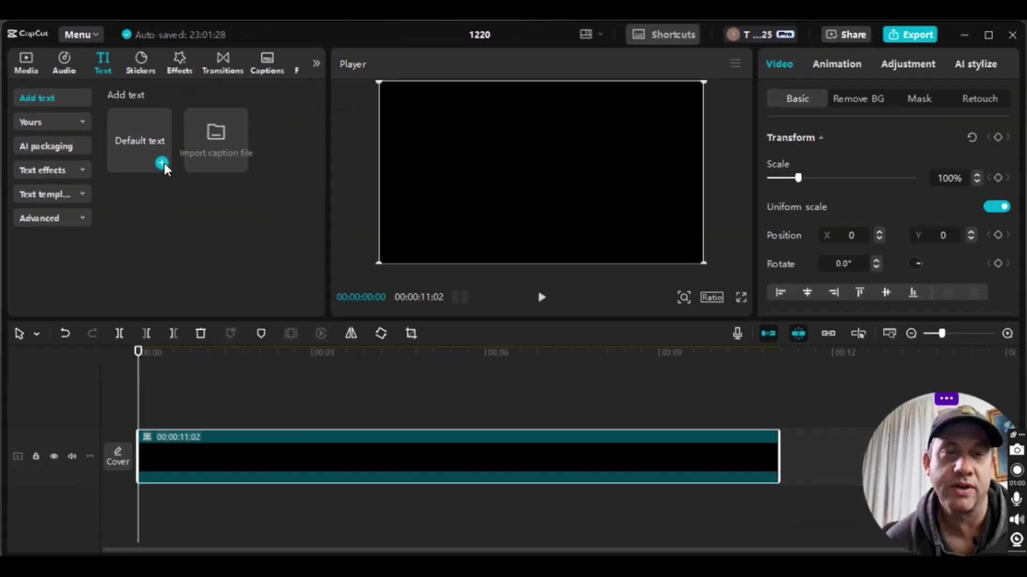
left_click(253, 218)
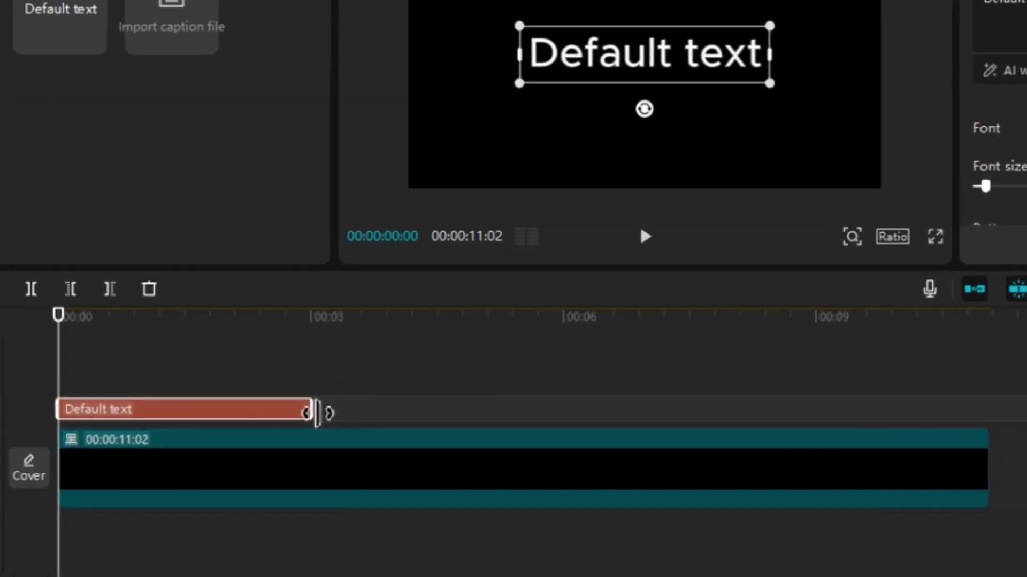
mouse_move(317, 412)
left_mouse_down()
mouse_move(618, 431)
mouse_move(989, 416)
left_mouse_up()
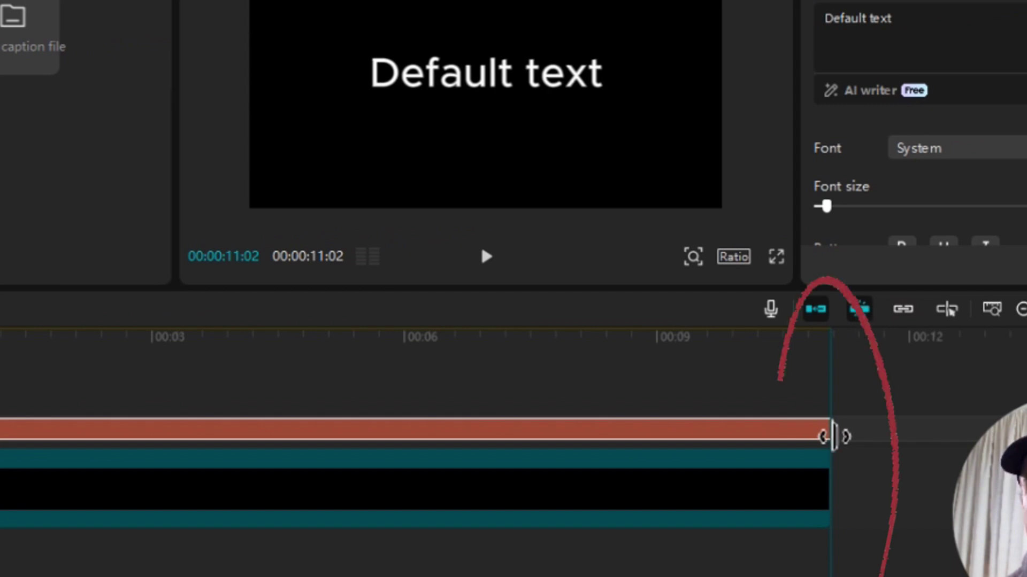
key("Home")
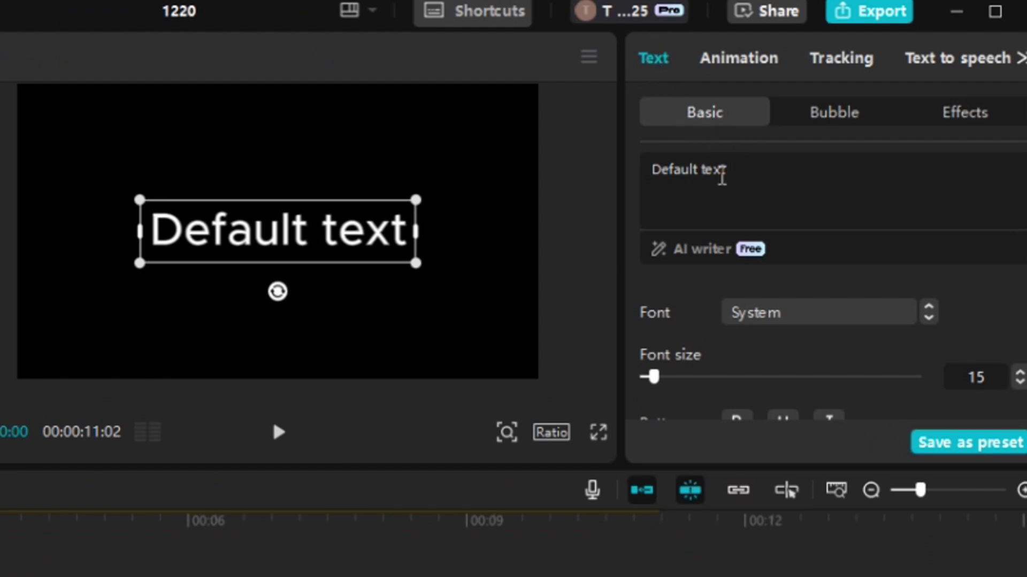
Step: Replace the default text with WATER and set its font to Sequel
left_click(721, 176)
key("ctrl+a")
type("WATER")
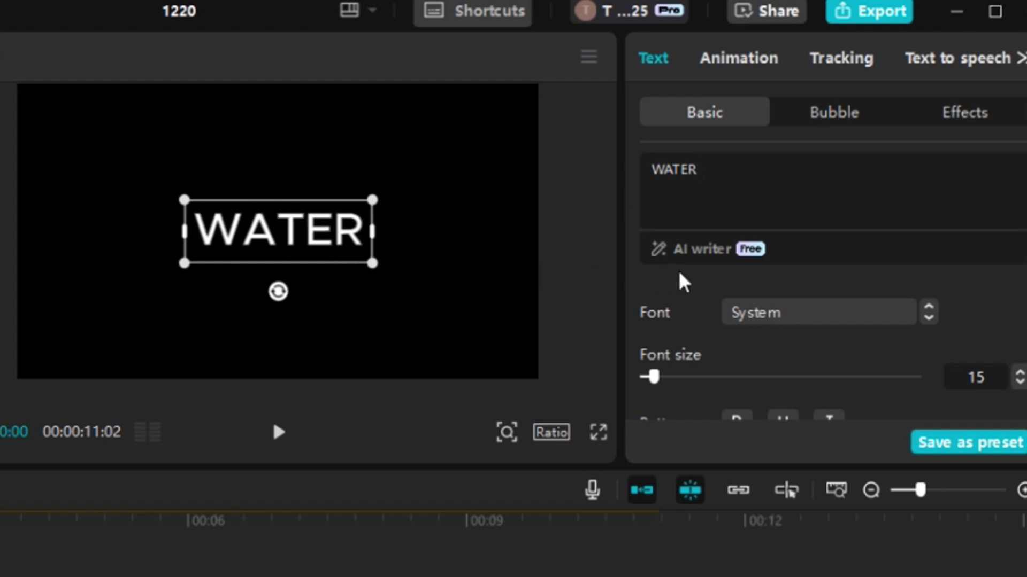
left_click(794, 315)
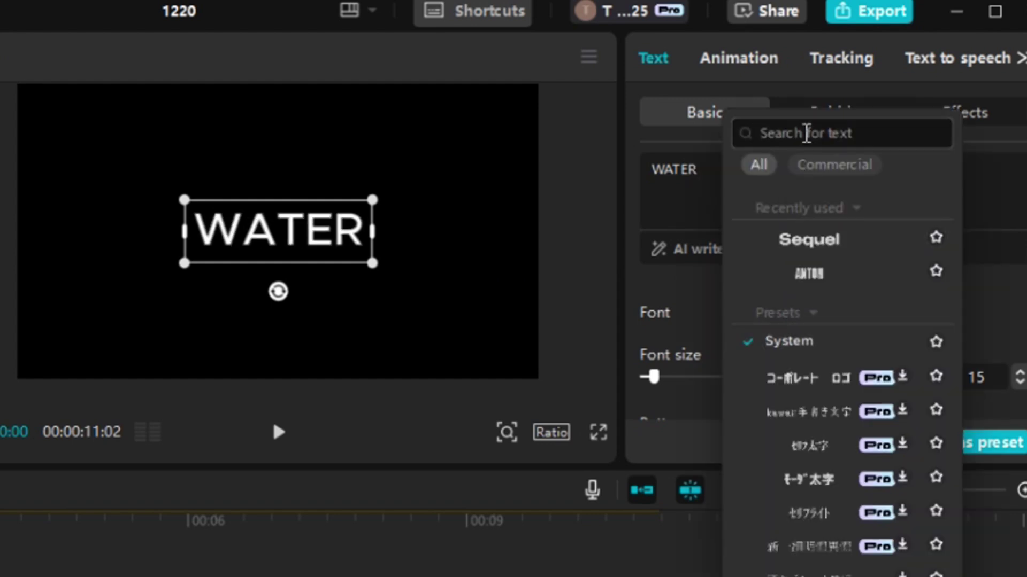
type("sequel")
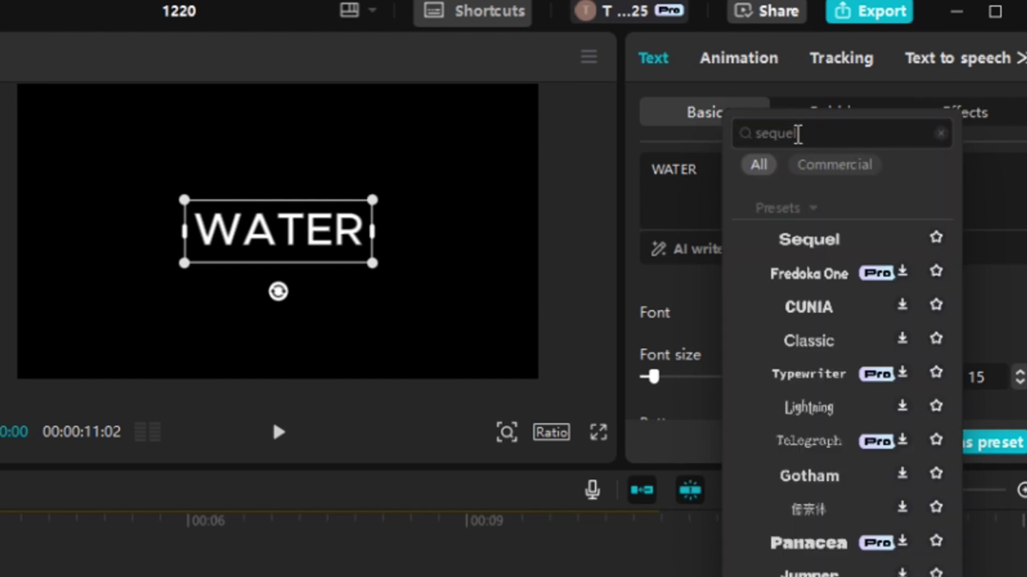
left_click(817, 242)
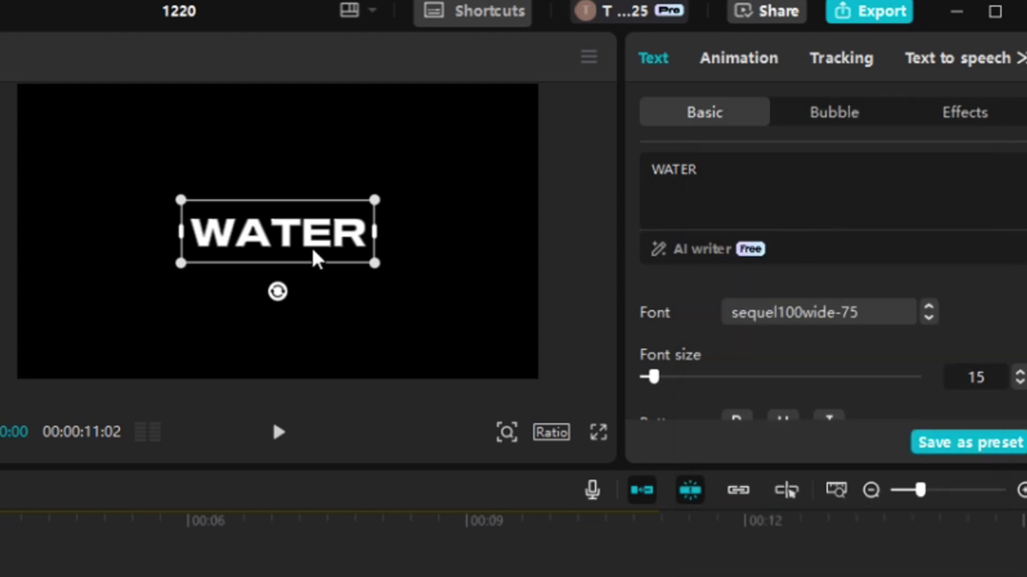
Step: Enlarge the WATER text to nearly the full frame width and place it horizontally centred in the upper part of the frame
left_click_drag(305, 249, 299, 222)
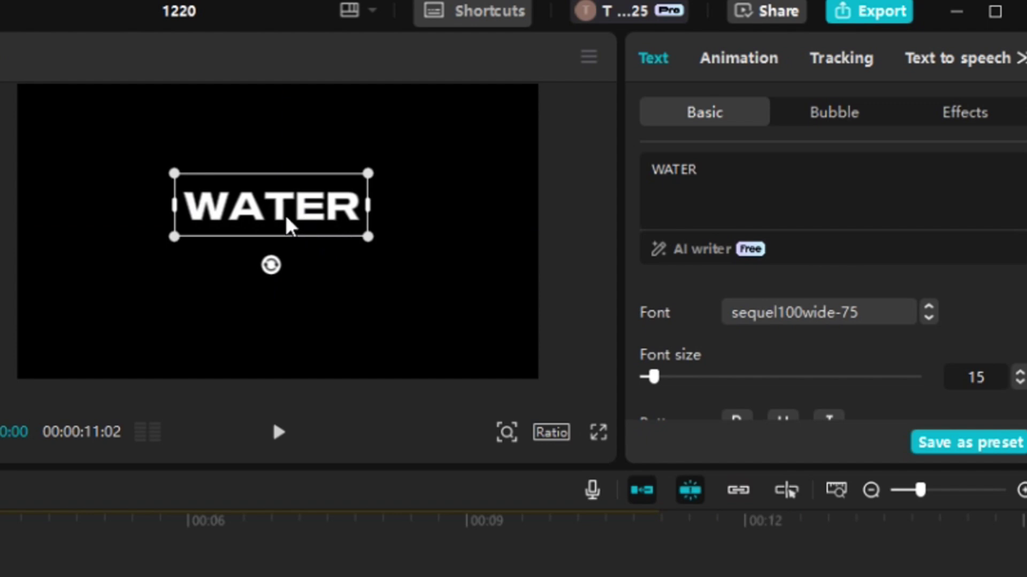
left_click_drag(279, 220, 285, 220)
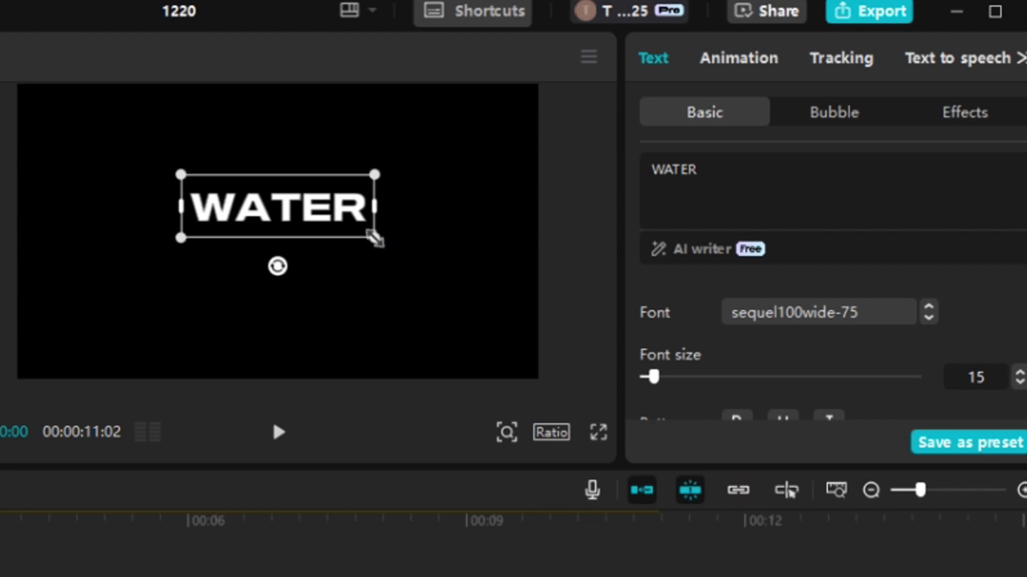
left_click_drag(375, 239, 548, 370)
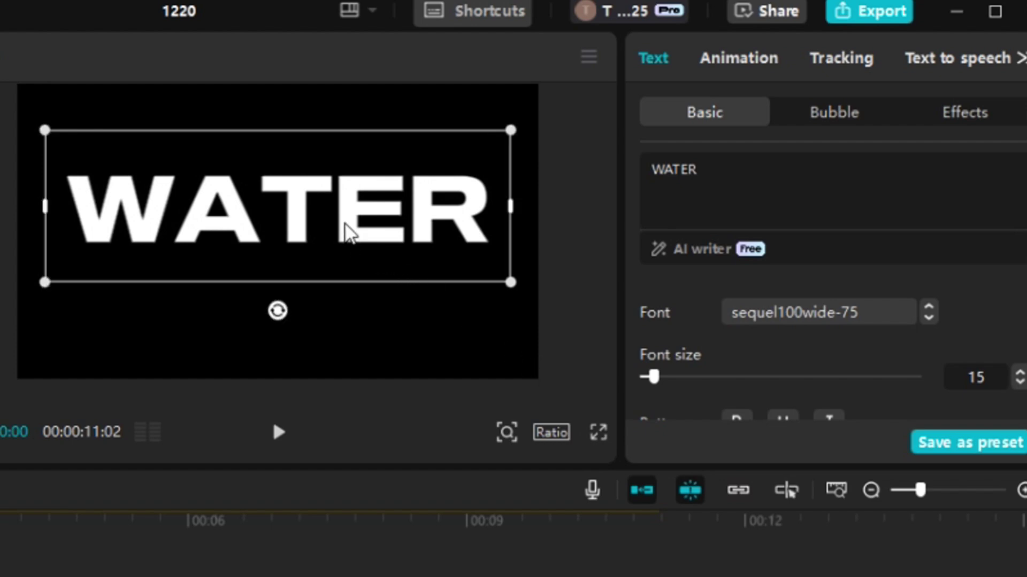
left_click_drag(344, 229, 342, 220)
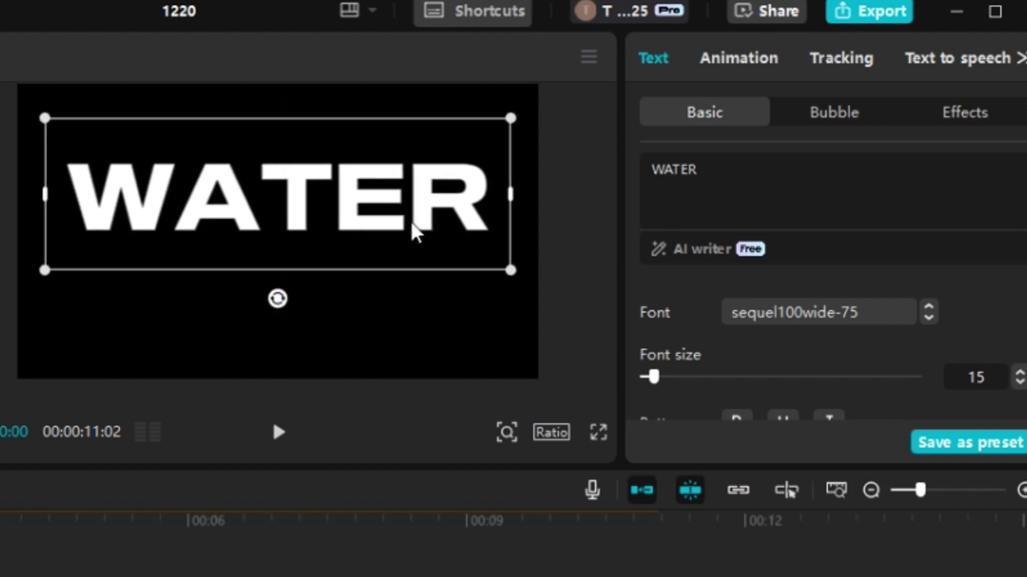
left_click_drag(508, 268, 545, 293)
left_click_drag(346, 213, 345, 212)
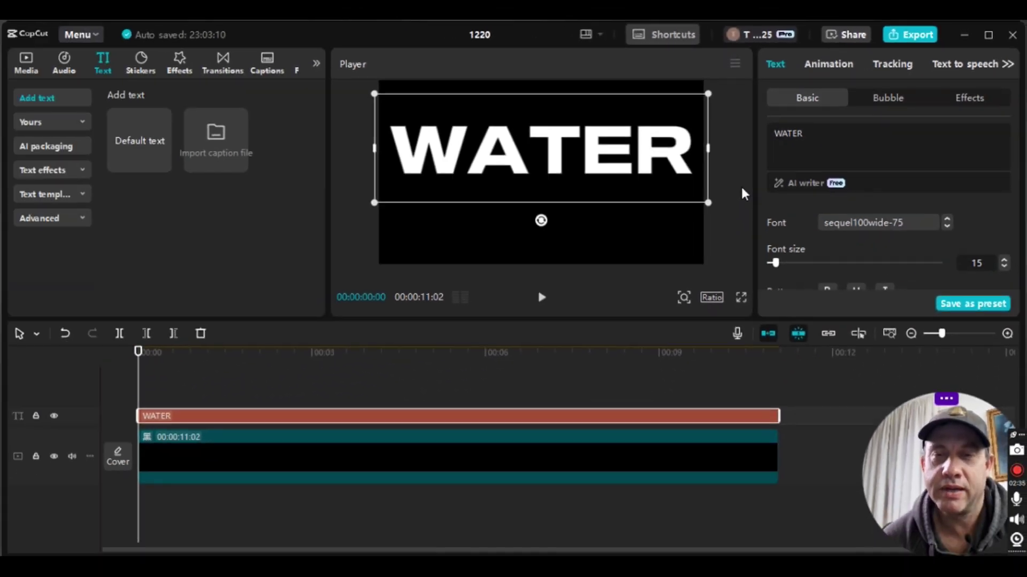
Step: Combine the WATER text and the black screen clip into one compound clip
left_click(603, 266)
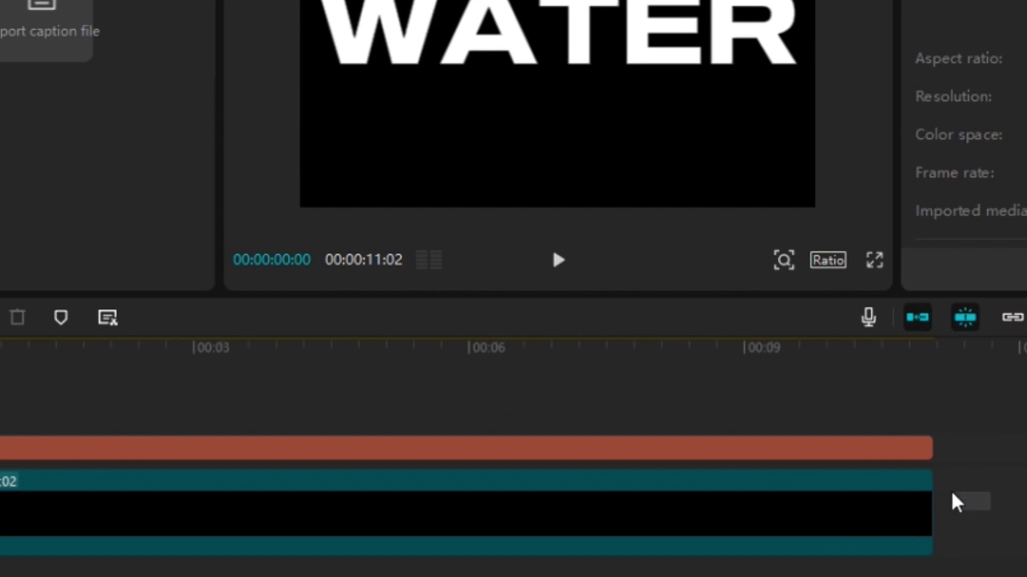
left_click(929, 489)
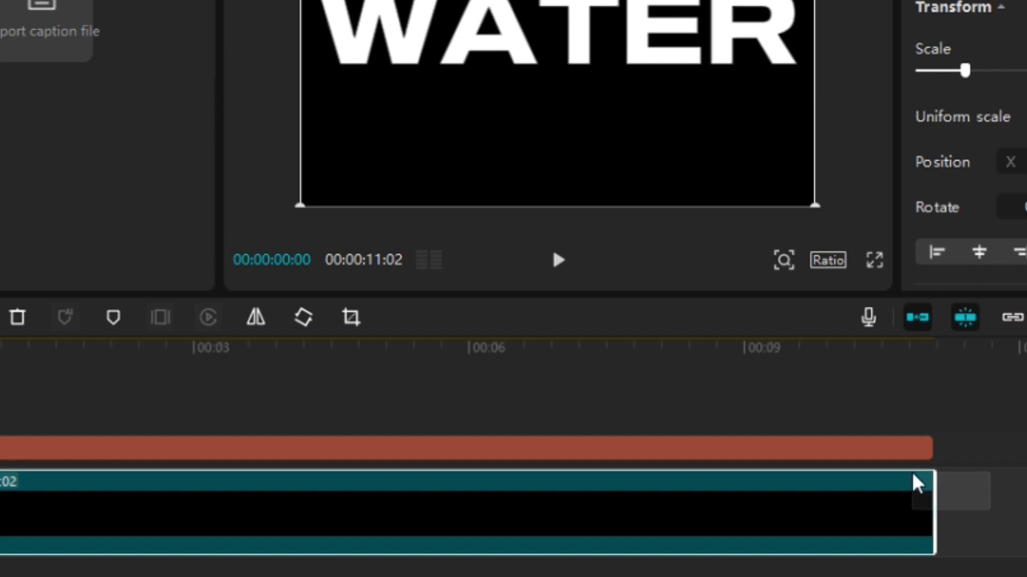
left_click(885, 452)
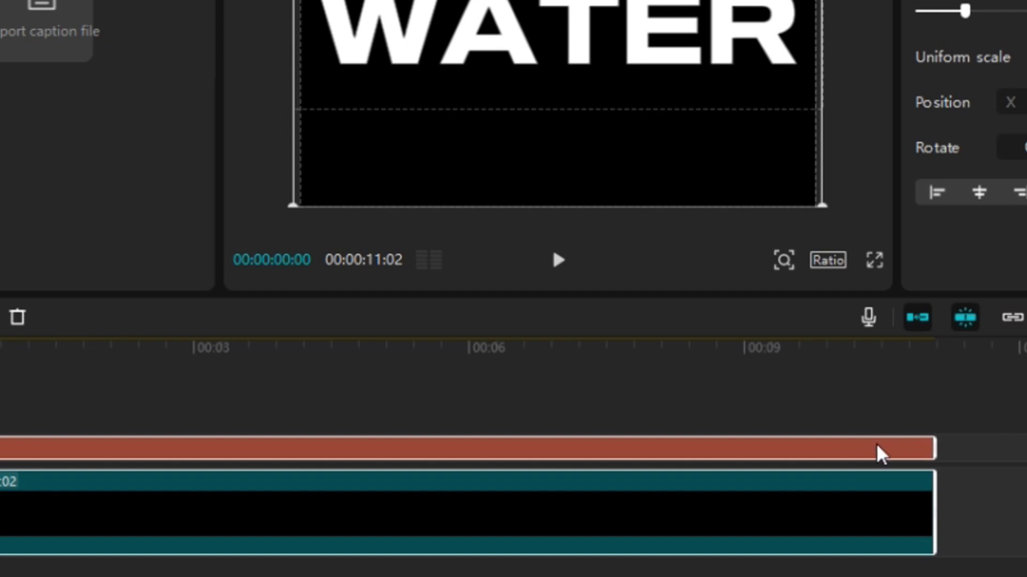
right_click(878, 452)
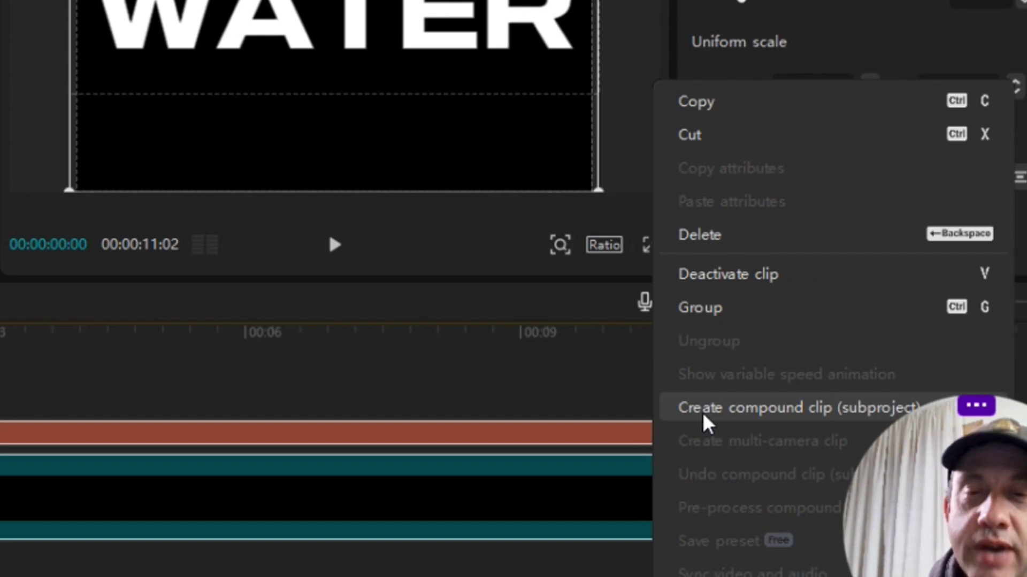
left_click(705, 422)
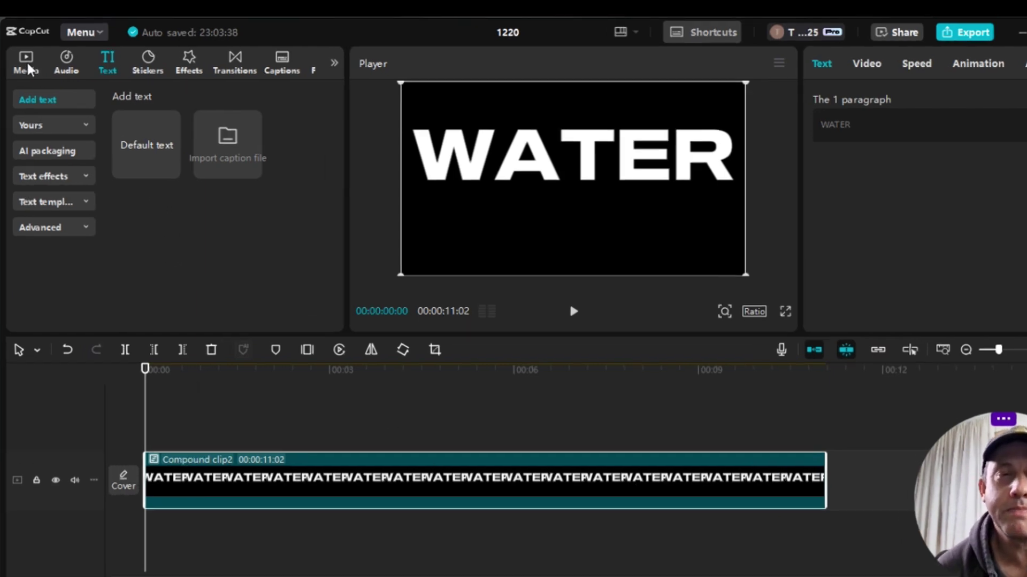
Step: Import water ripples.MP4 and place it on a track above the compound clip, starting at 00:00
left_click(25, 62)
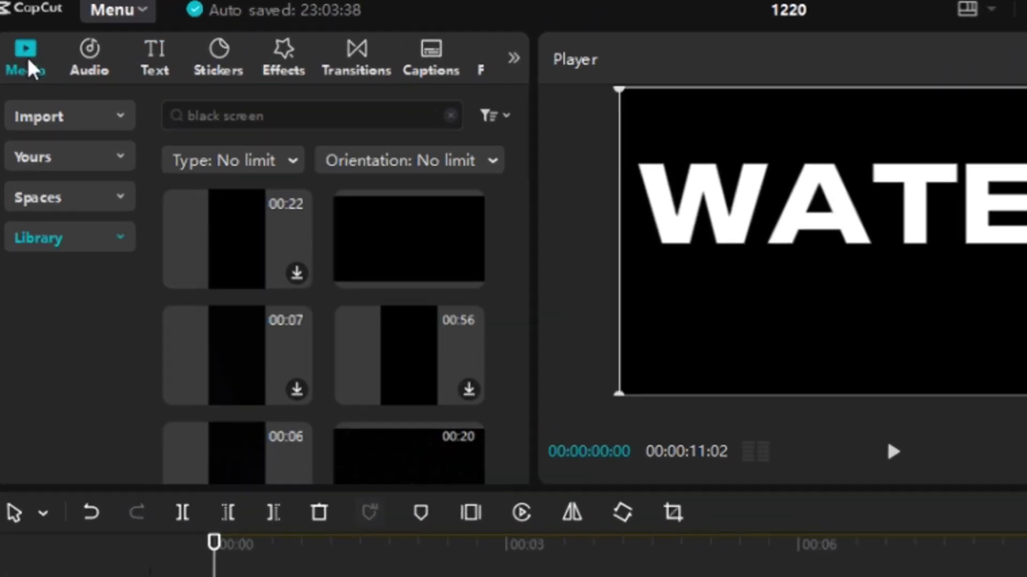
left_click(47, 123)
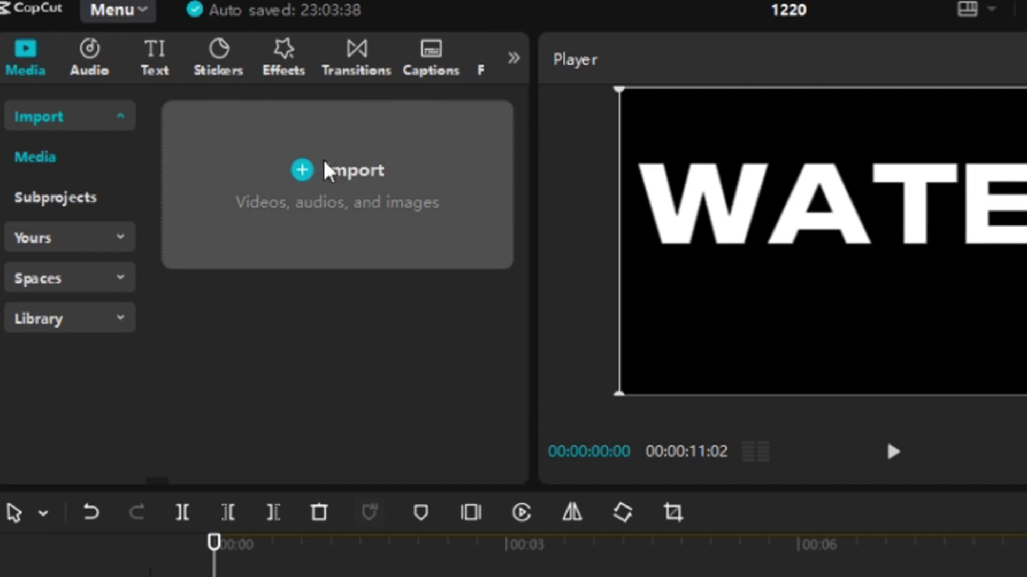
left_click(342, 187)
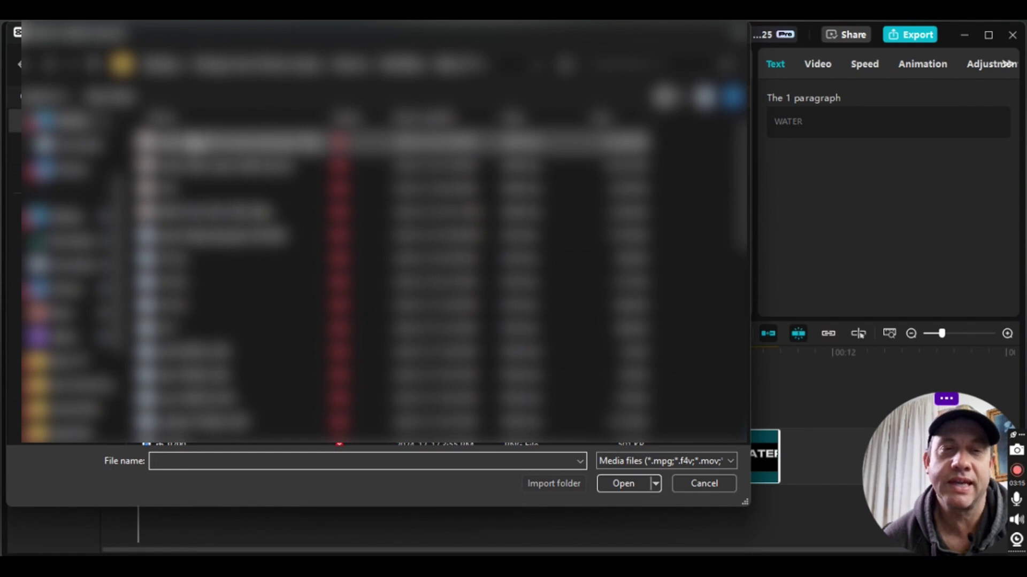
scroll(214, 156, "down", 10)
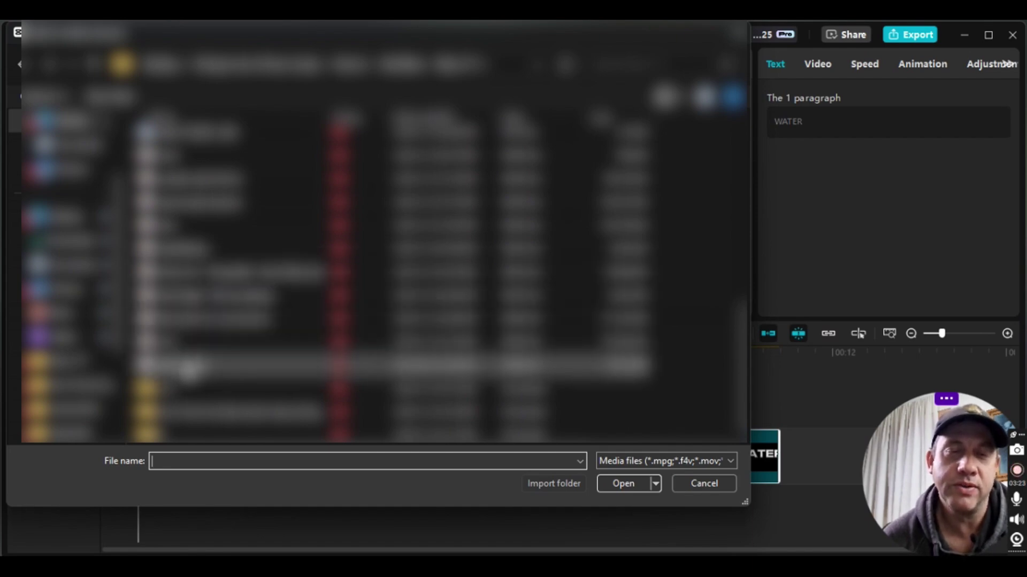
left_click(190, 368)
left_click(622, 484)
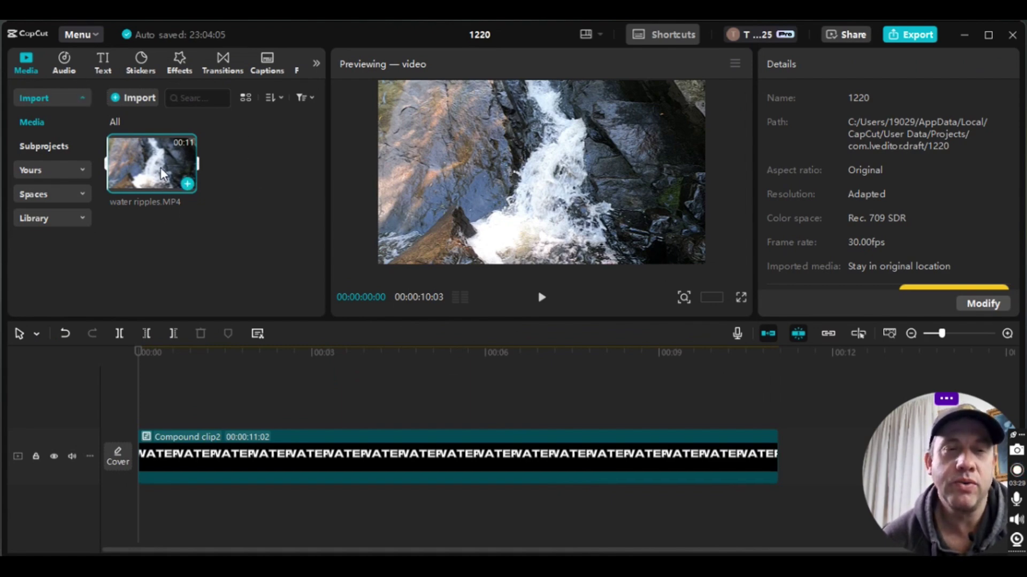
left_click_drag(162, 174, 145, 391)
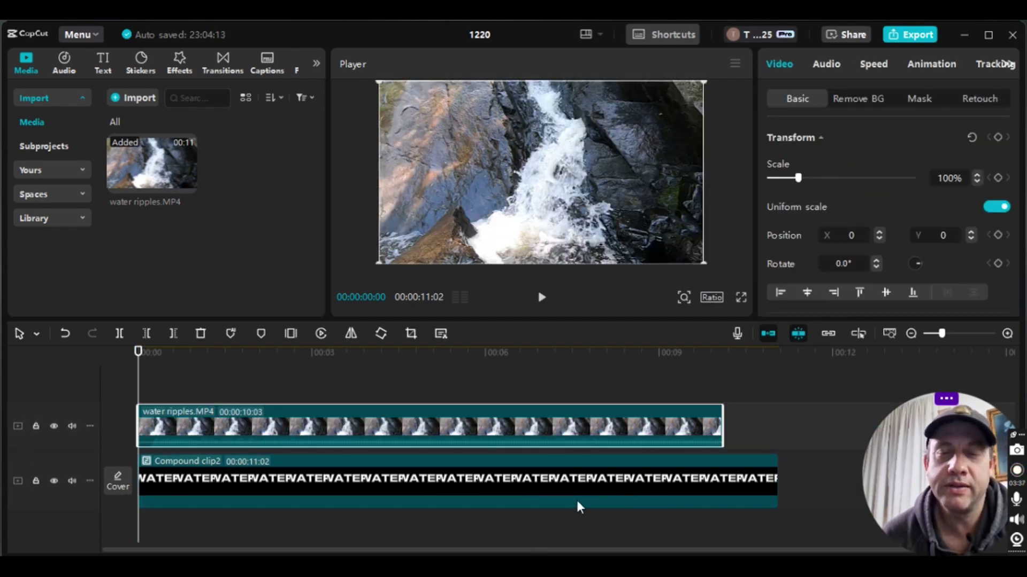
Step: Trim the end of the compound clip to 00:00:10:03 so it matches the length of the water ripples clip
left_click(604, 487)
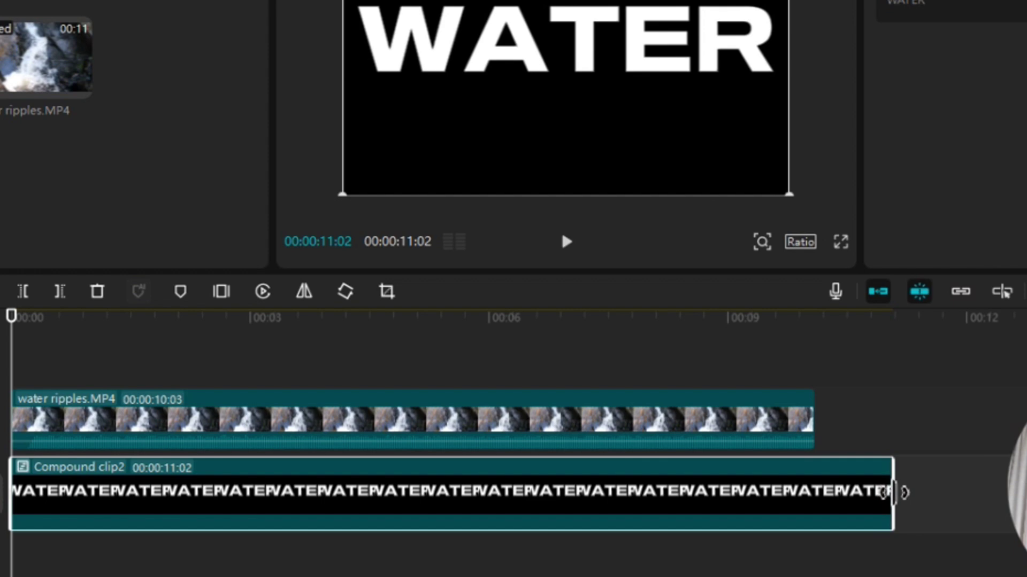
left_click_drag(893, 492, 857, 490)
left_click_drag(856, 490, 821, 486)
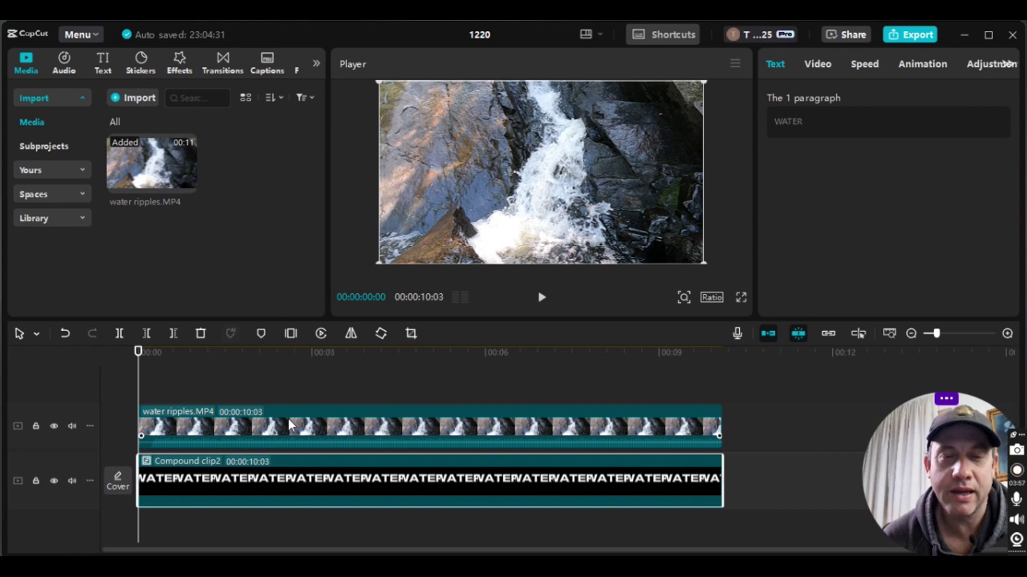
Step: Mute the water ripples clip by lowering its volume to -∞dB, keeping the playhead at the start of the timeline
left_click(316, 424)
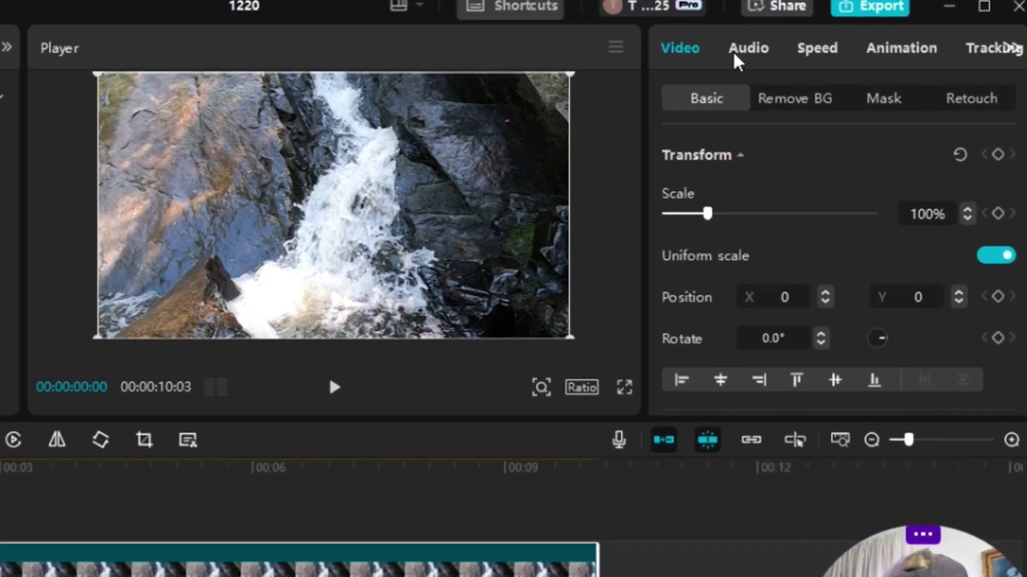
left_click(824, 66)
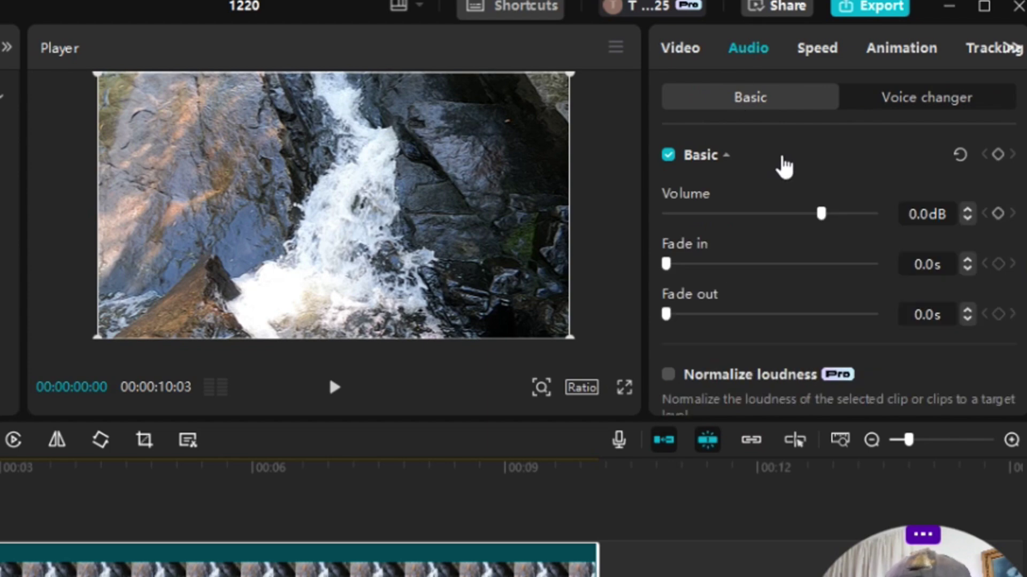
left_click_drag(796, 215, 492, 255)
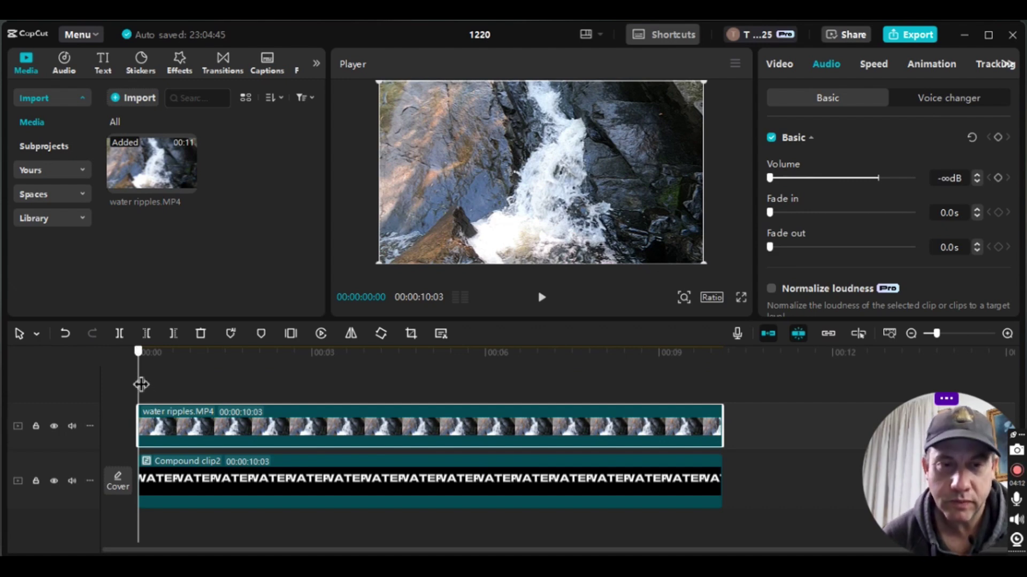
left_click_drag(140, 384, 91, 374)
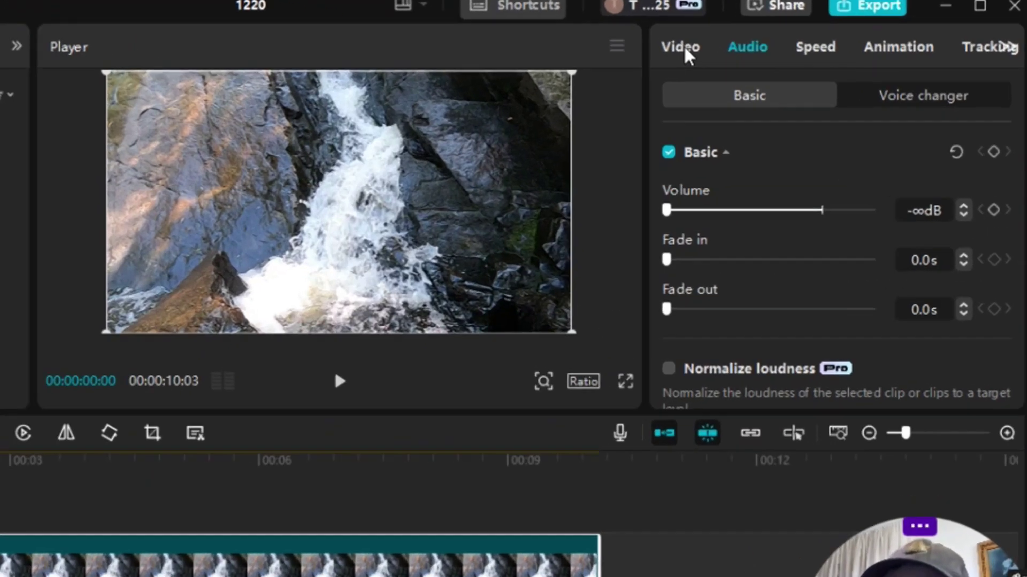
Step: Set the blend mode of the water ripples clip to Multiply
left_click(786, 66)
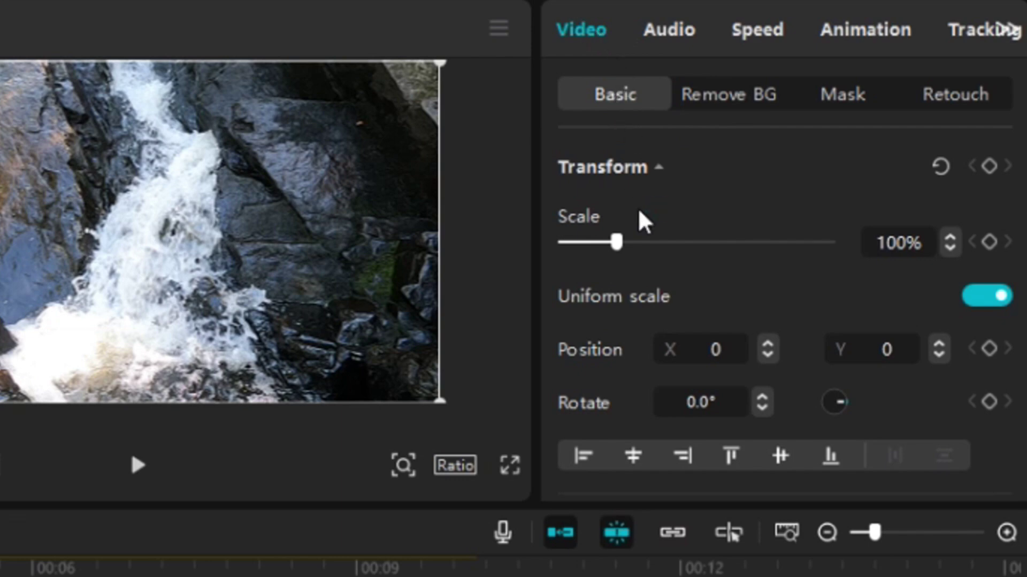
scroll(626, 217, "down", 6)
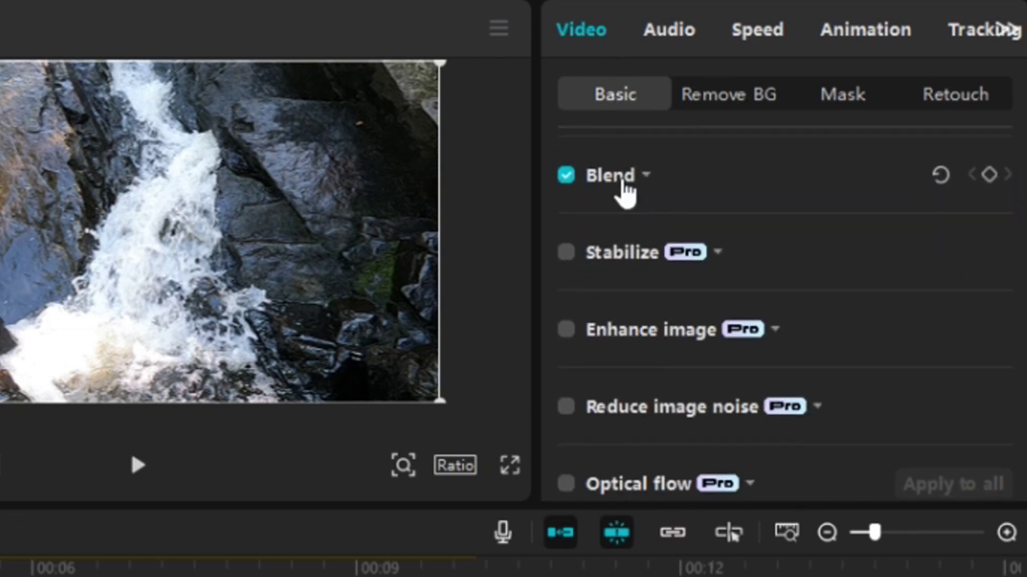
left_click(623, 184)
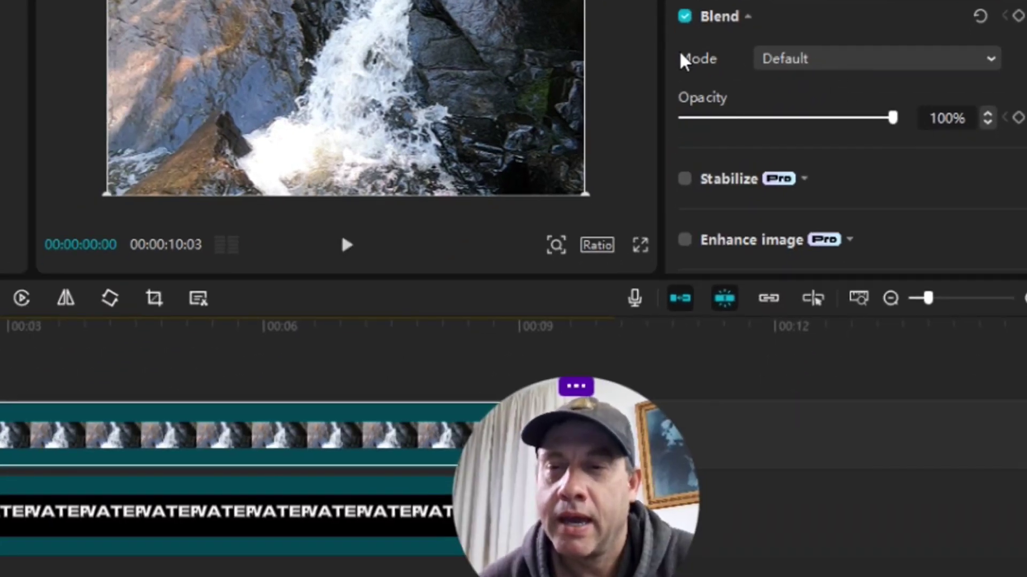
left_click(841, 59)
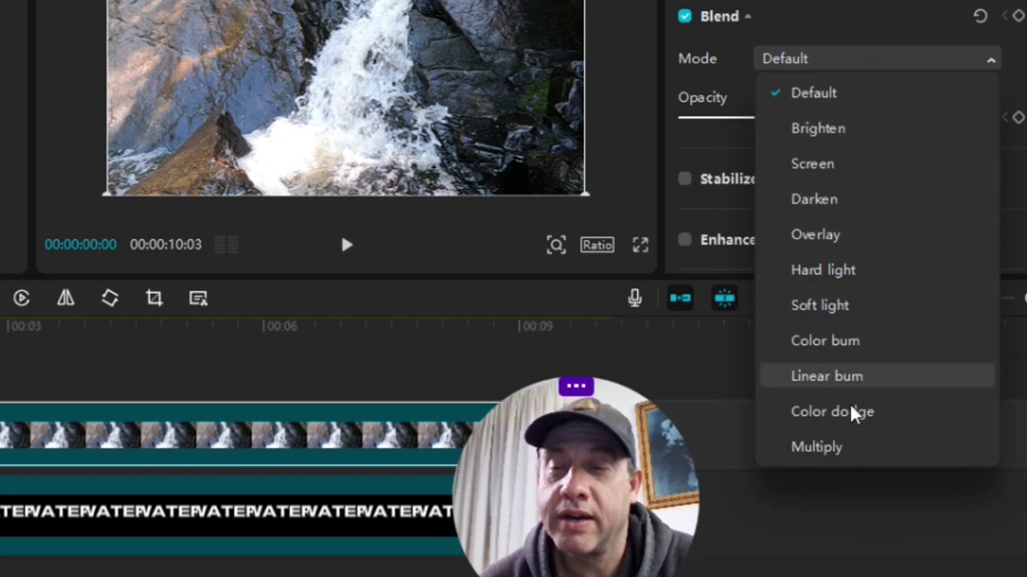
left_click(854, 452)
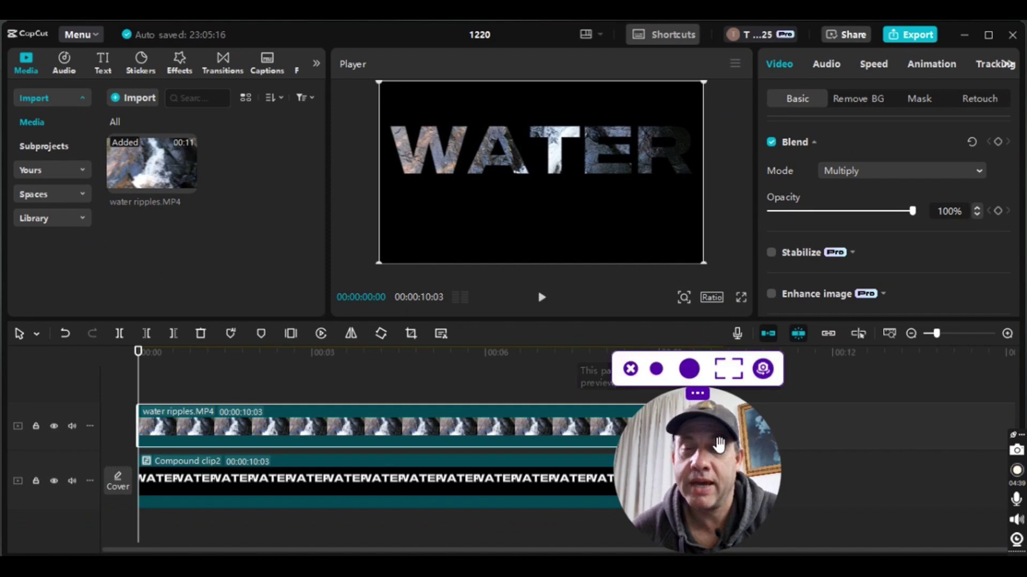
left_click_drag(713, 453, 963, 456)
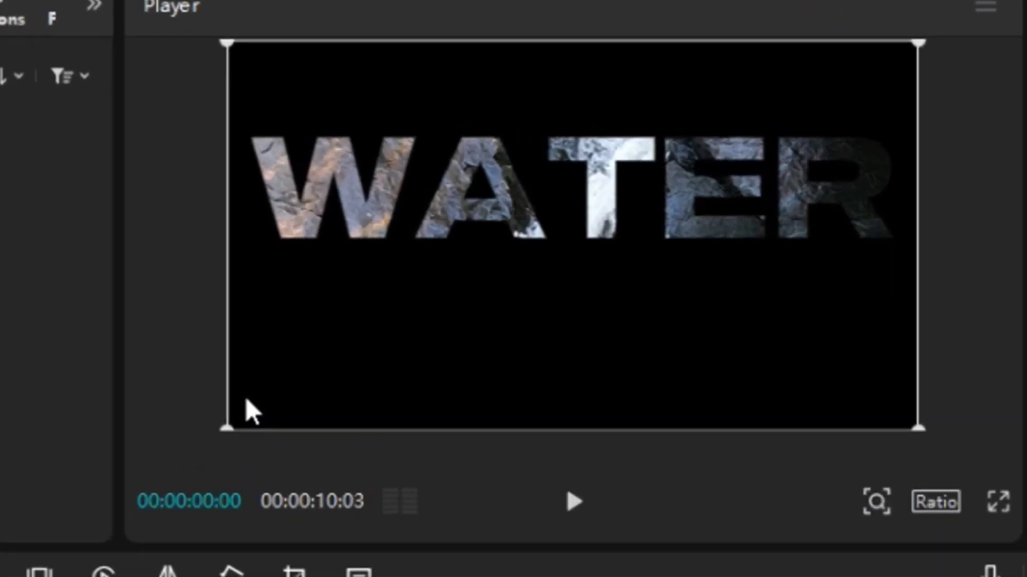
Step: Move the footage upward in the preview and scale it down slightly, centred horizontally with its lower edge just below the WATER letters
left_click_drag(334, 307, 341, 257)
left_click_drag(256, 325, 278, 323)
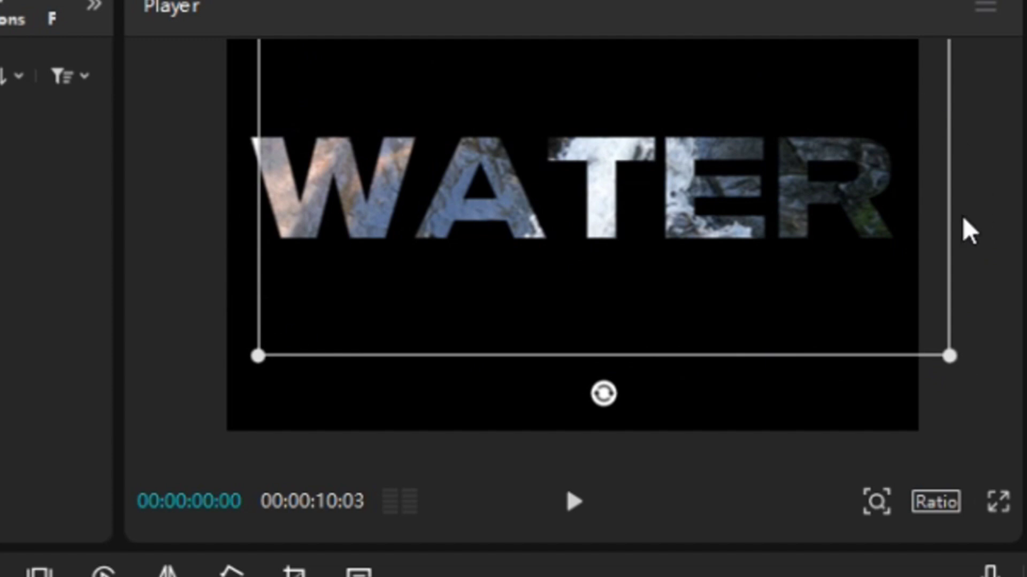
left_click_drag(809, 339, 801, 286)
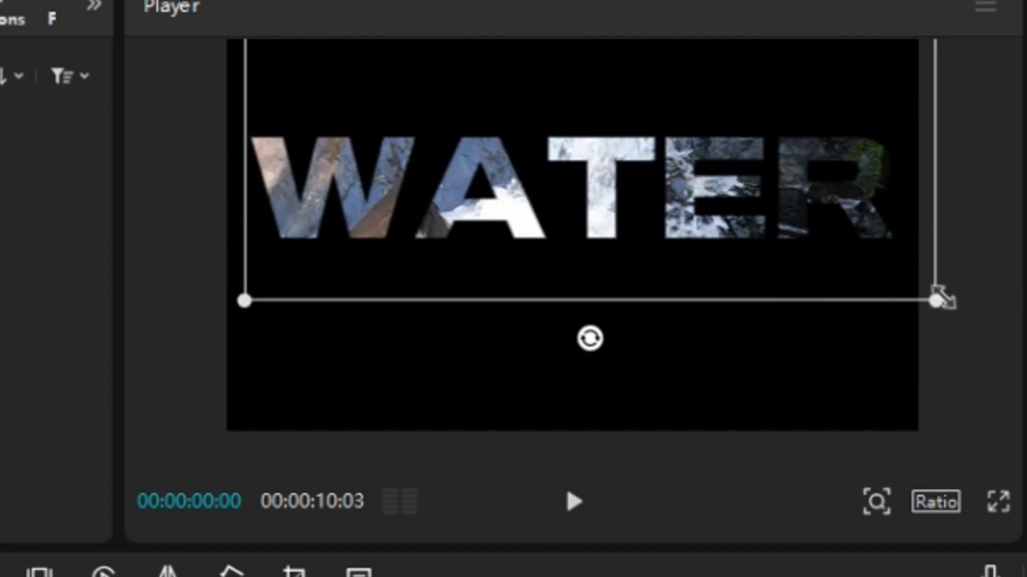
mouse_move(939, 297)
left_mouse_down()
mouse_move(905, 264)
mouse_move(941, 286)
left_mouse_up()
left_click_drag(761, 251, 747, 200)
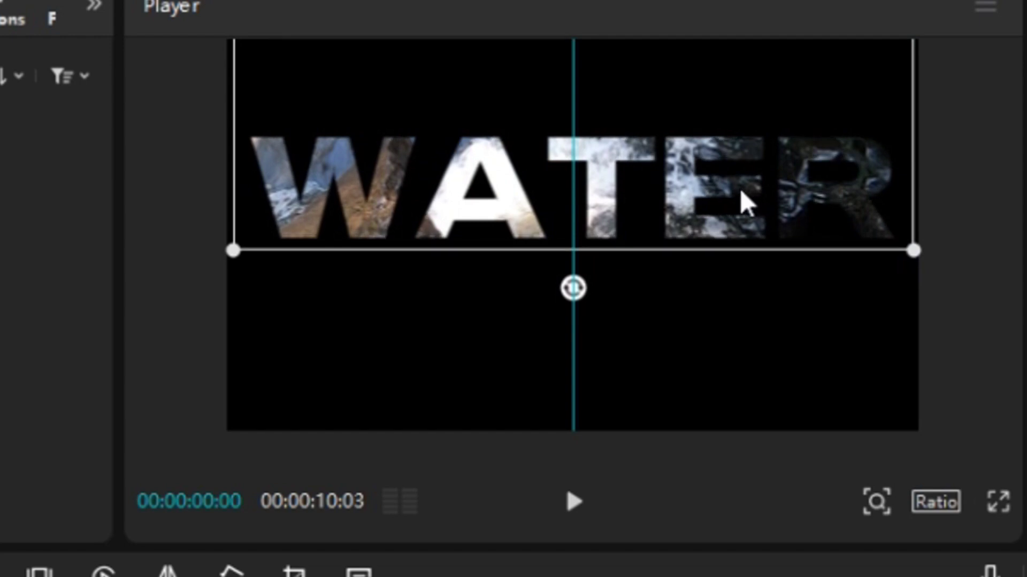
left_click_drag(741, 191, 742, 193)
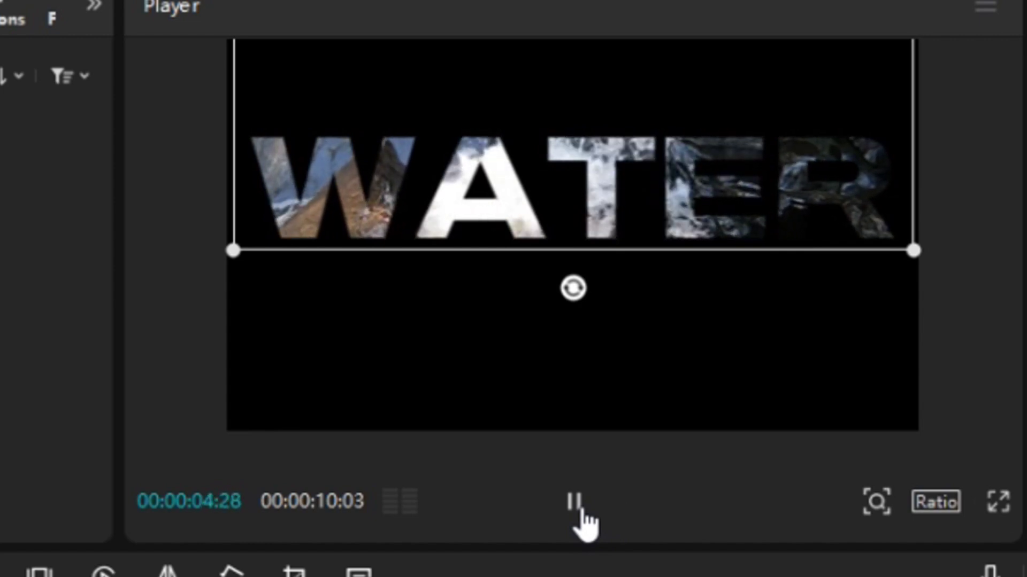
Step: Play back the blended text, return the playhead to the start of the timeline and deselect the clip
left_click(581, 512)
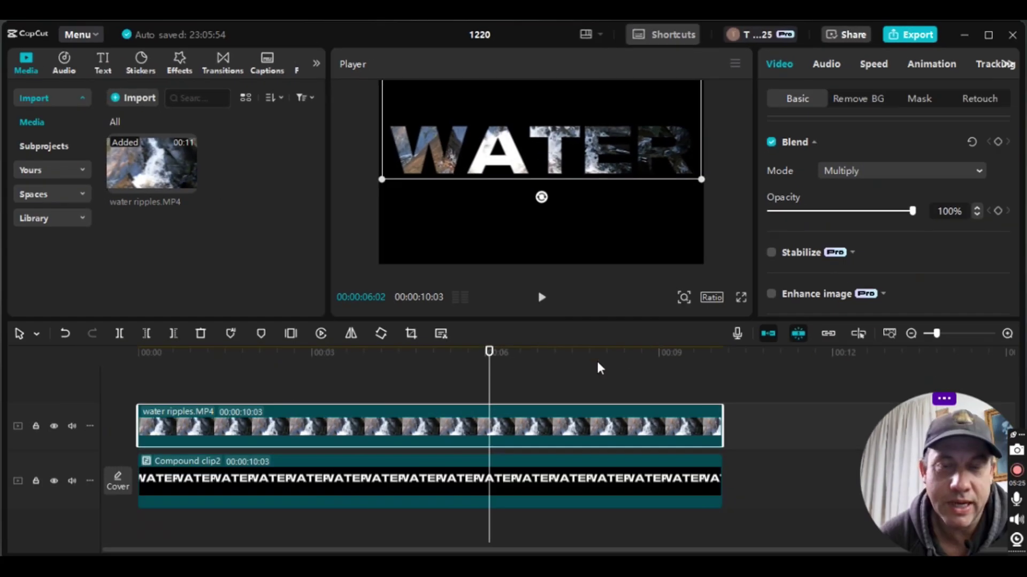
left_click_drag(489, 352, 138, 352)
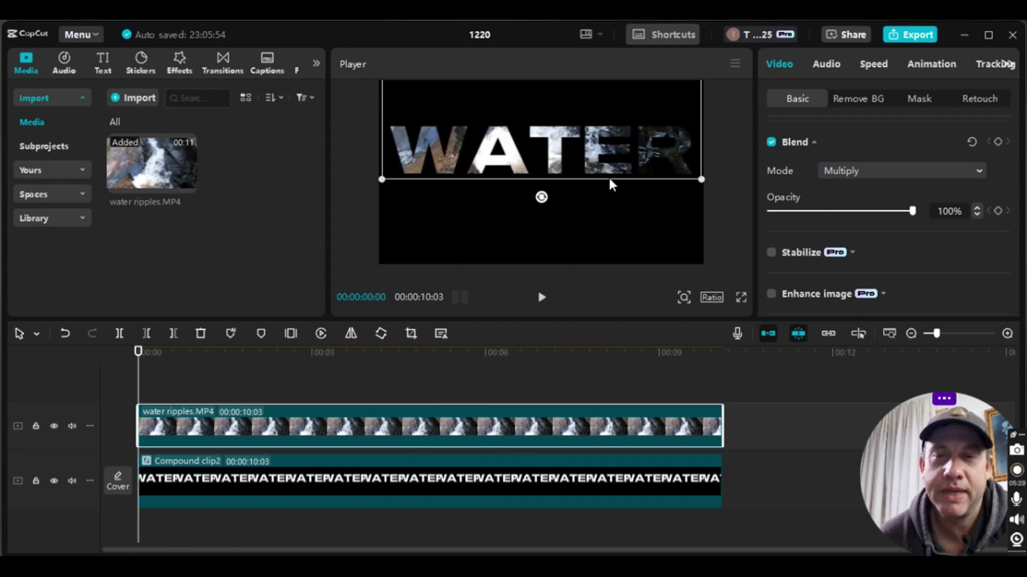
left_click(724, 214)
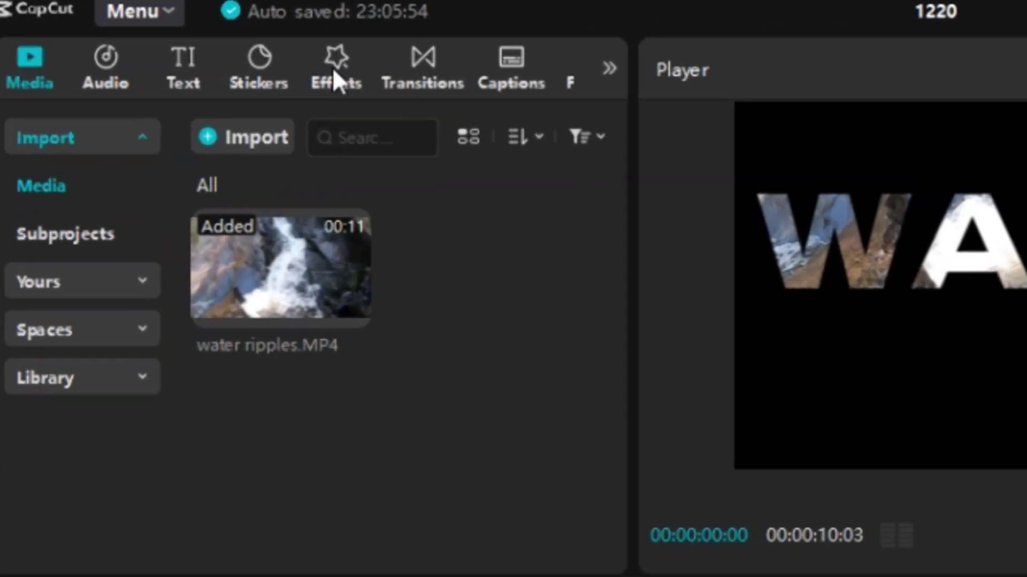
Step: Open the Distortion category of the video effects
left_click(177, 63)
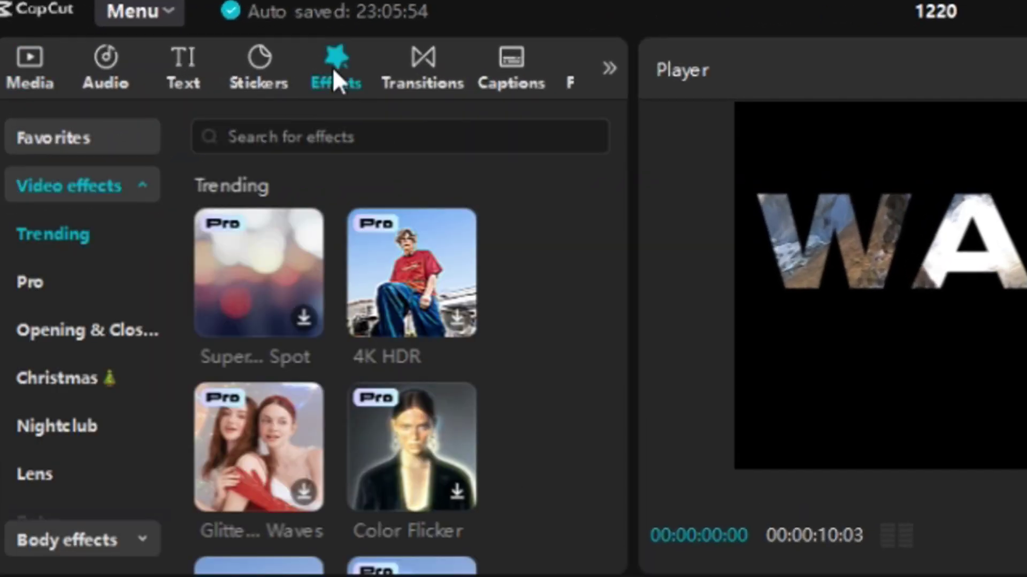
left_click(69, 188)
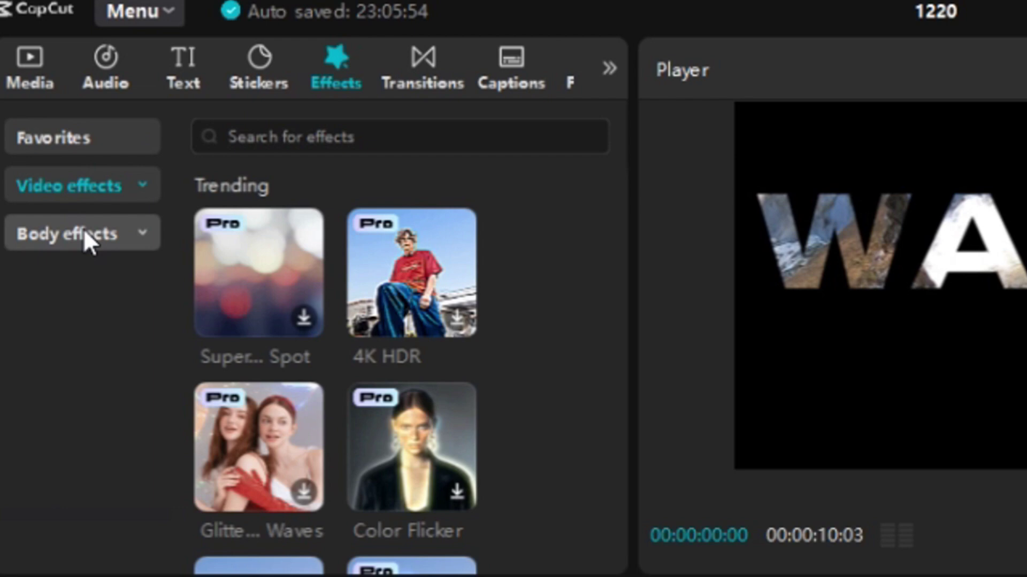
left_click(110, 183)
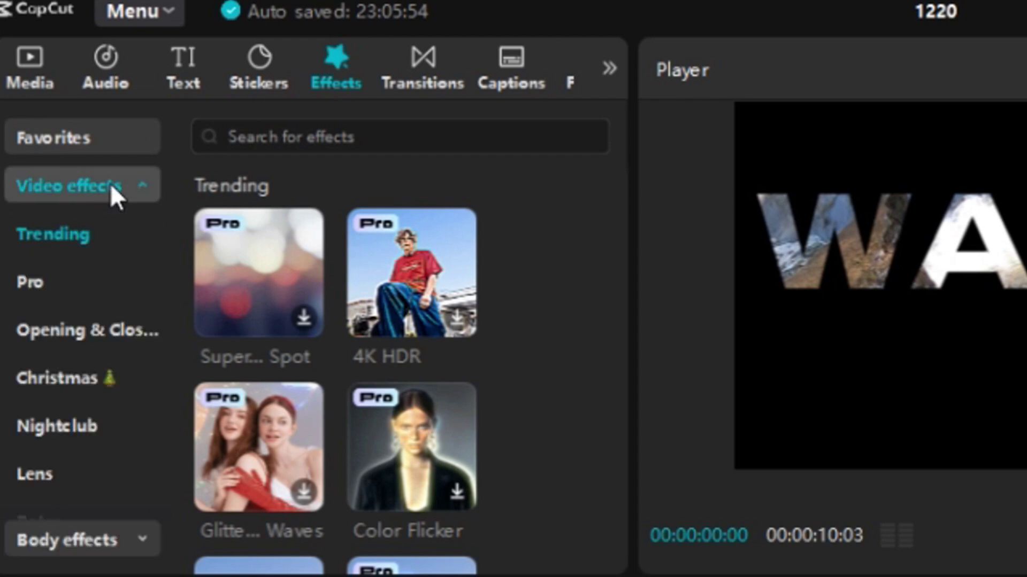
scroll(94, 237, "down", 5)
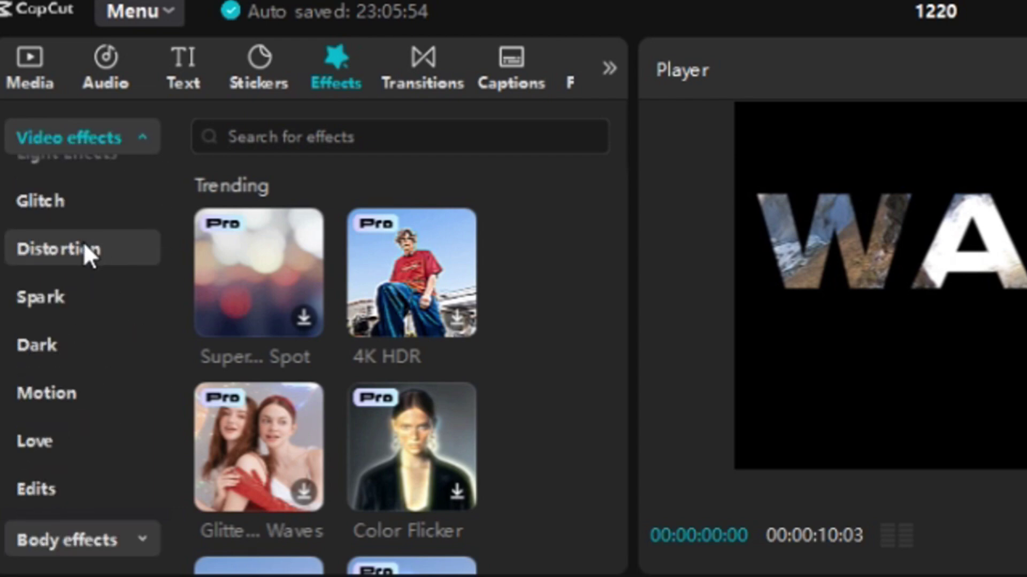
scroll(90, 245, "down", 3)
scroll(80, 244, "up", 3)
left_click(49, 247)
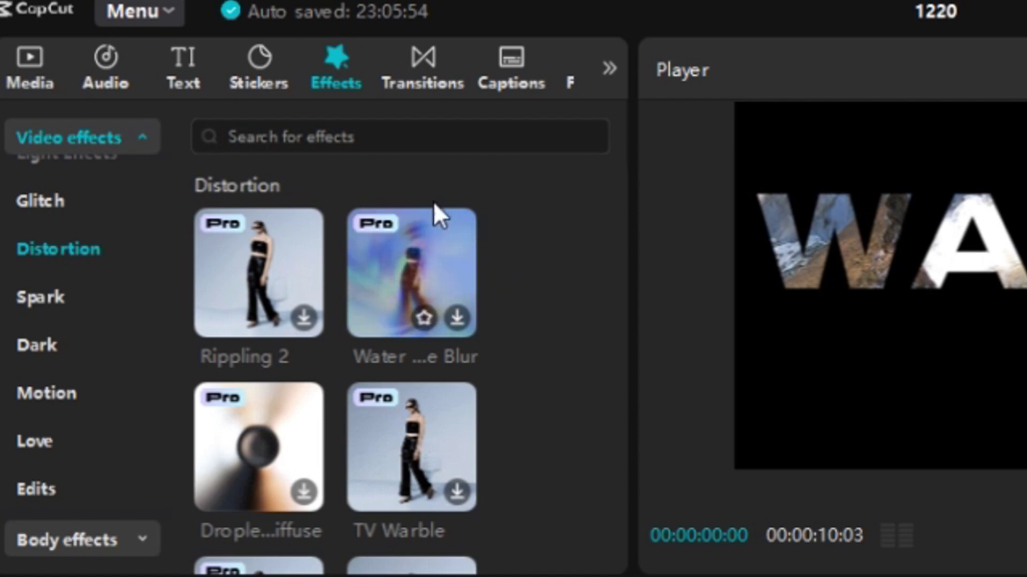
Step: Browse the Distortion effects for a water reflection and preview the Water Ripples effect on the WATER text
scroll(503, 265, "down", 6)
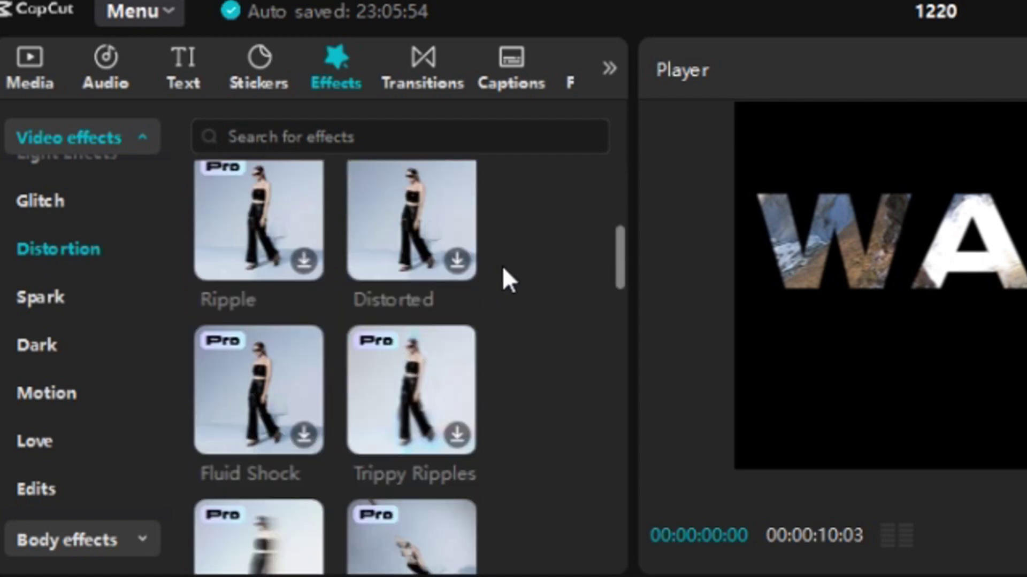
scroll(490, 271, "down", 4)
scroll(490, 271, "down", 6)
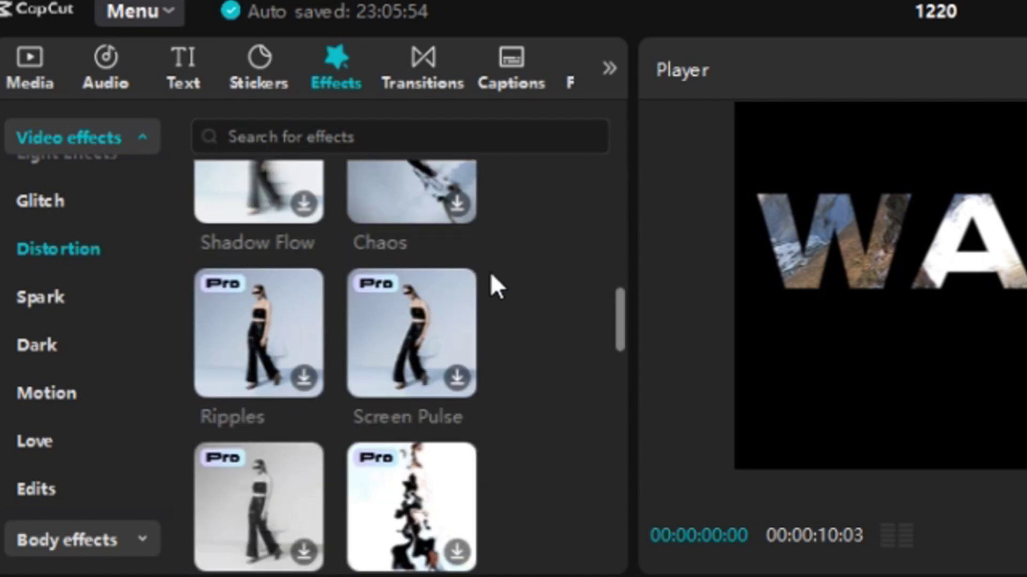
scroll(489, 271, "down", 2)
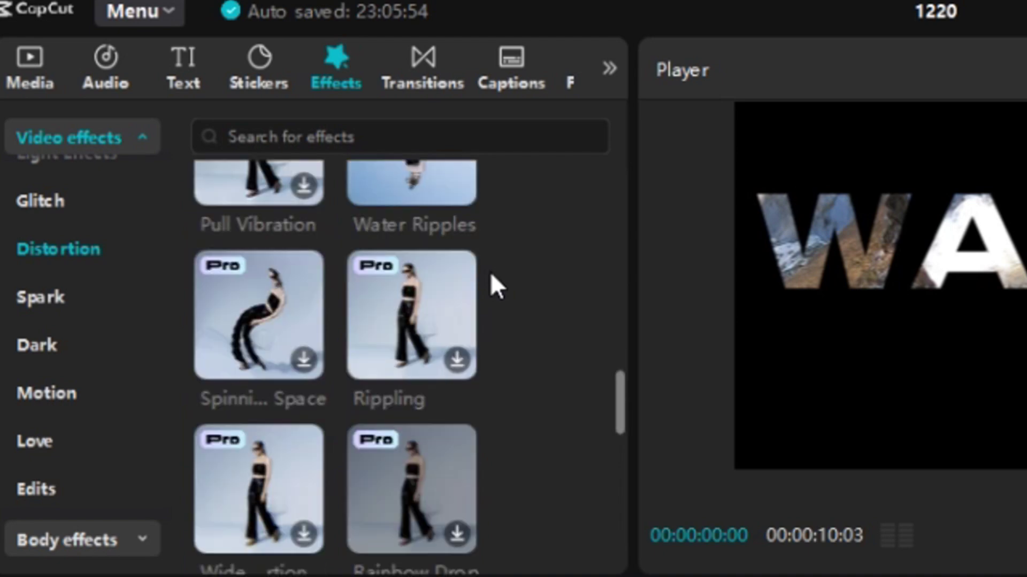
scroll(490, 272, "down", 2)
scroll(490, 272, "down", 6)
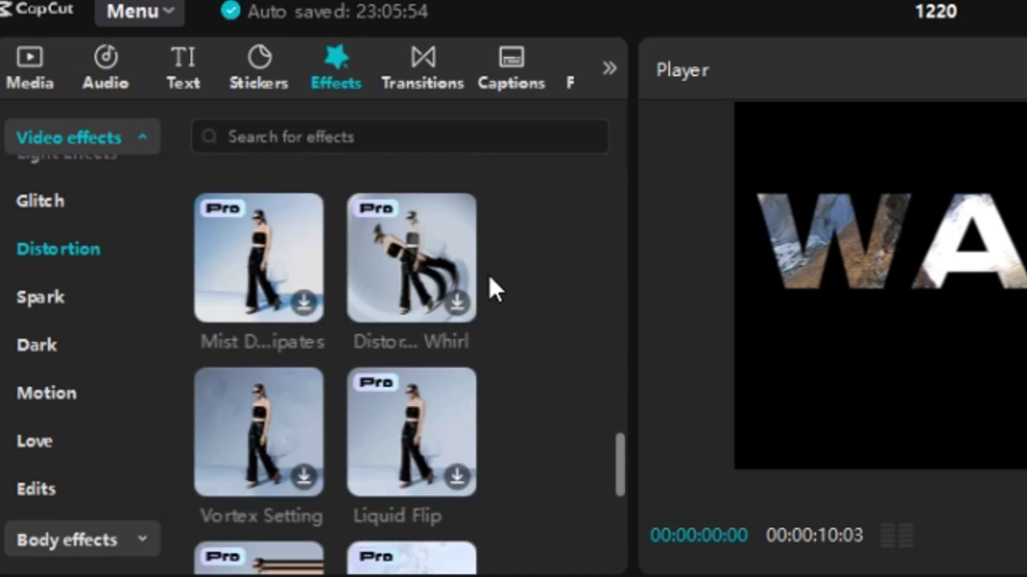
scroll(488, 275, "down", 8)
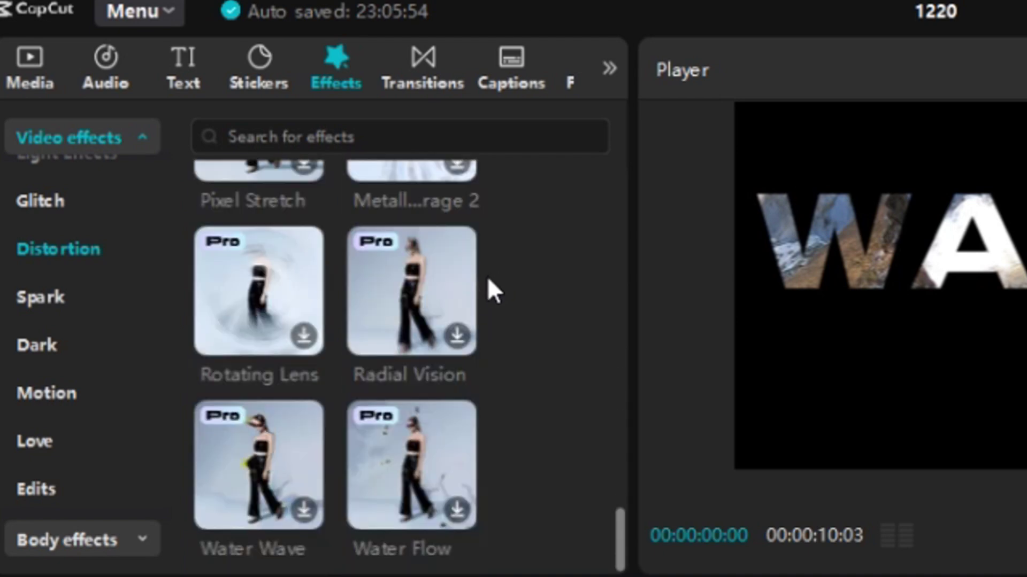
scroll(487, 277, "down", 4)
scroll(486, 276, "up", 5)
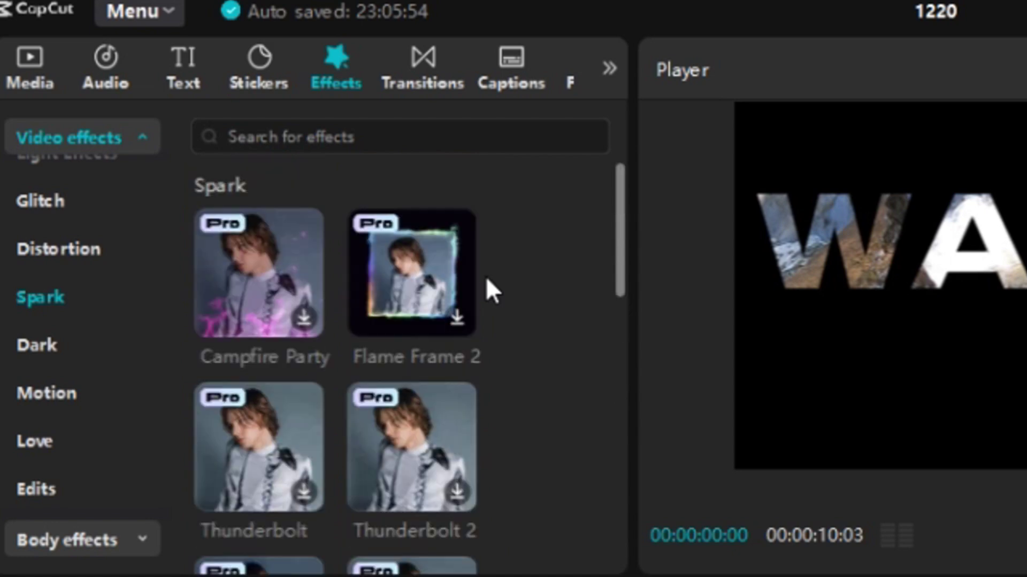
scroll(485, 276, "down", 4)
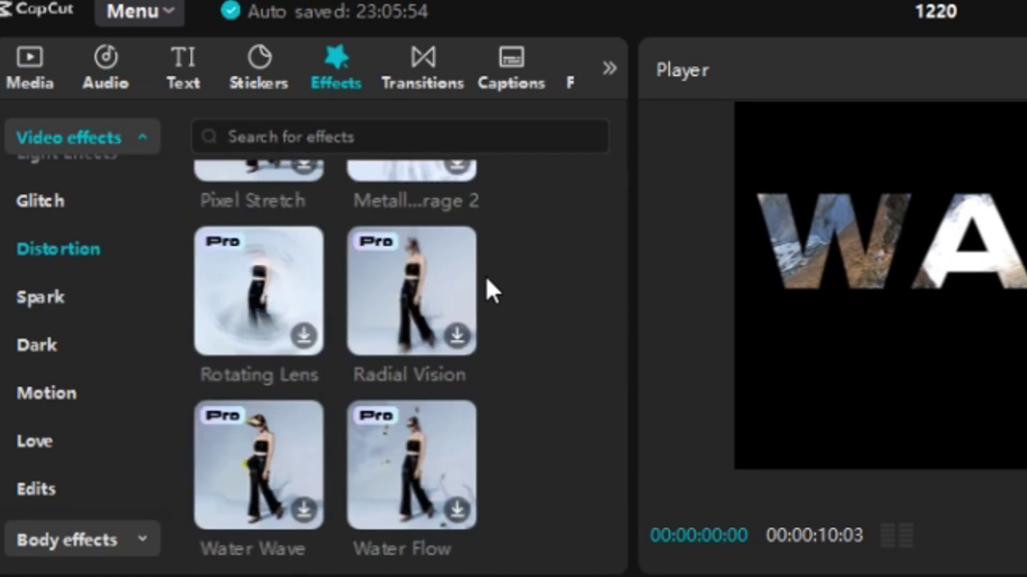
scroll(482, 287, "up", 5)
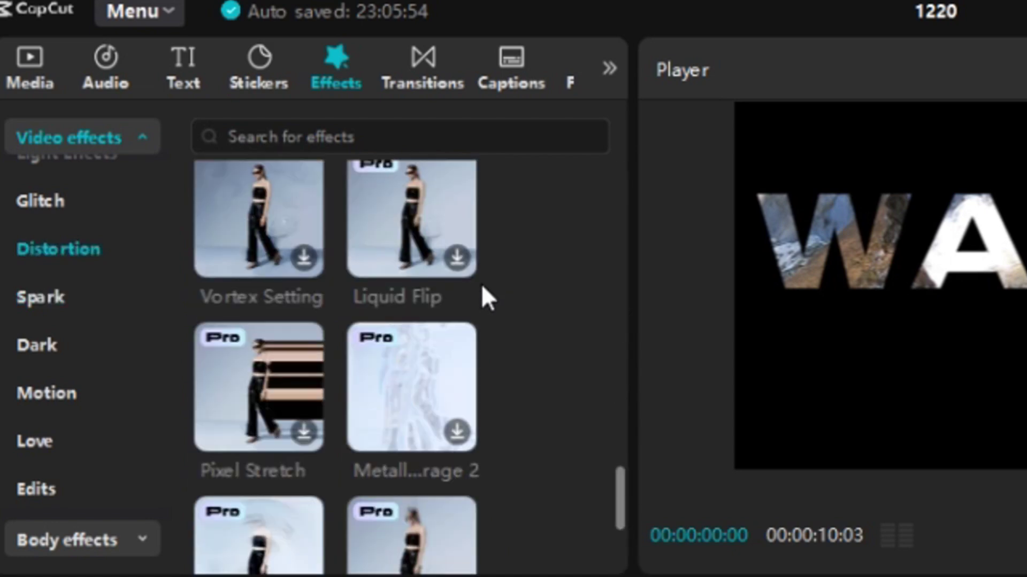
scroll(483, 289, "up", 2)
scroll(483, 289, "down", 2)
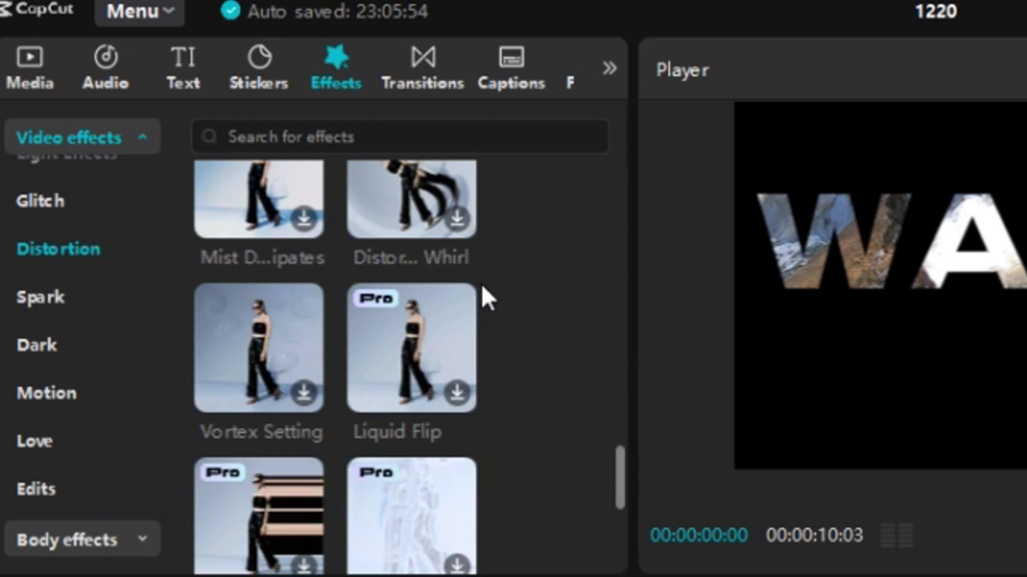
scroll(483, 289, "up", 2)
scroll(483, 289, "up", 2)
scroll(485, 297, "up", 2)
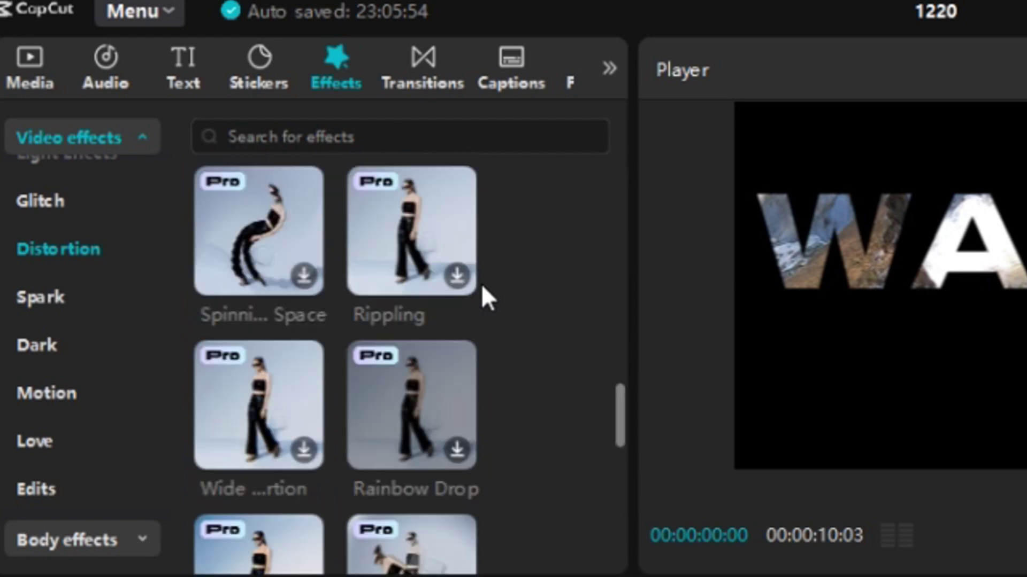
scroll(482, 291, "up", 2)
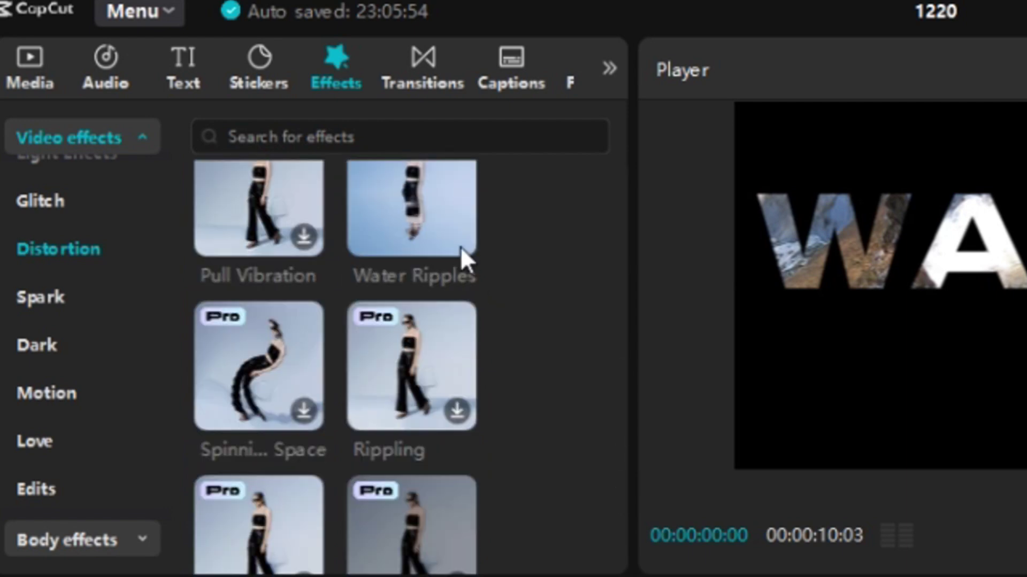
left_click(440, 199)
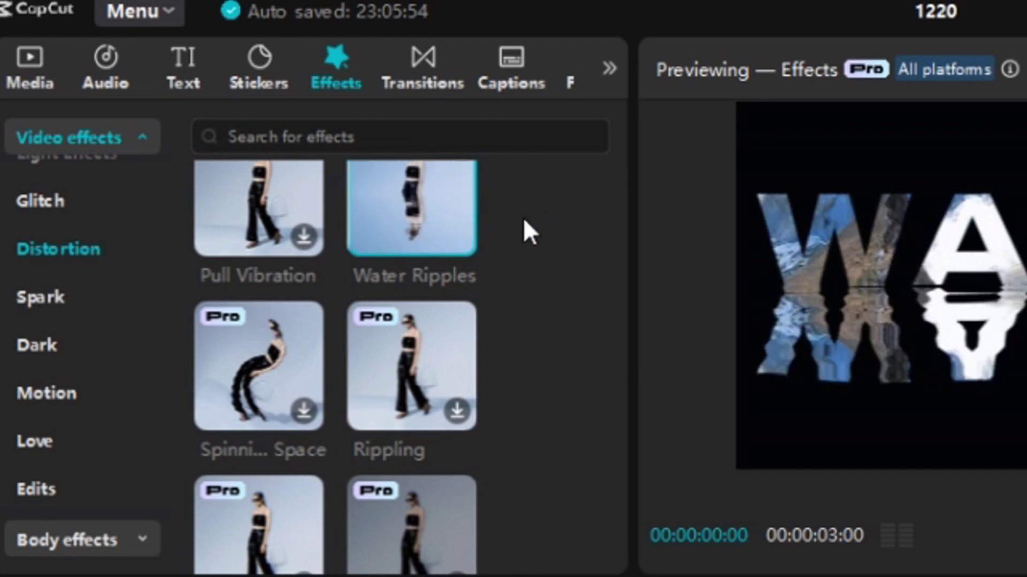
left_click(550, 257)
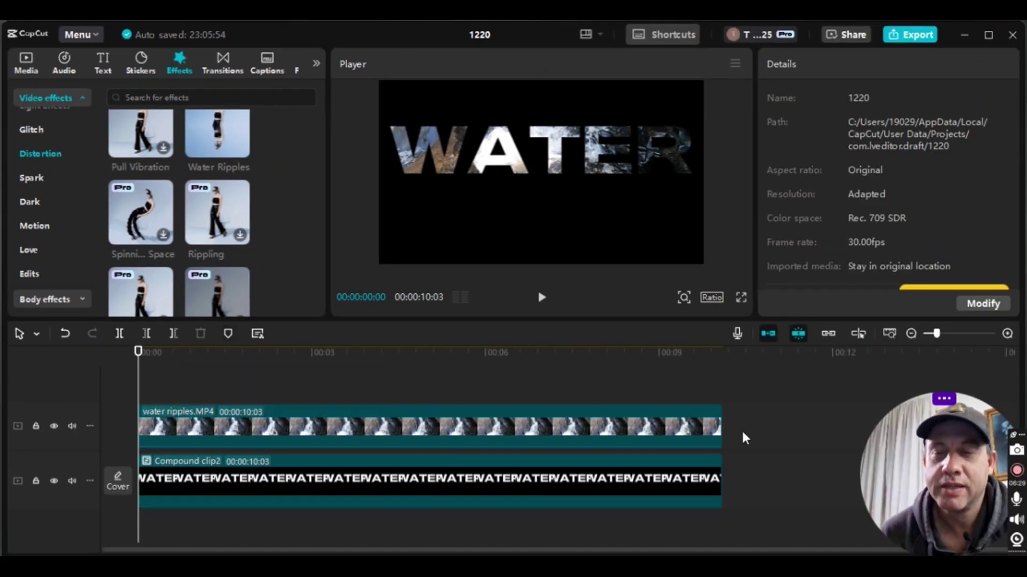
Step: Combine the water ripples clip and the WATER compound clip into a single compound clip
left_click(770, 491)
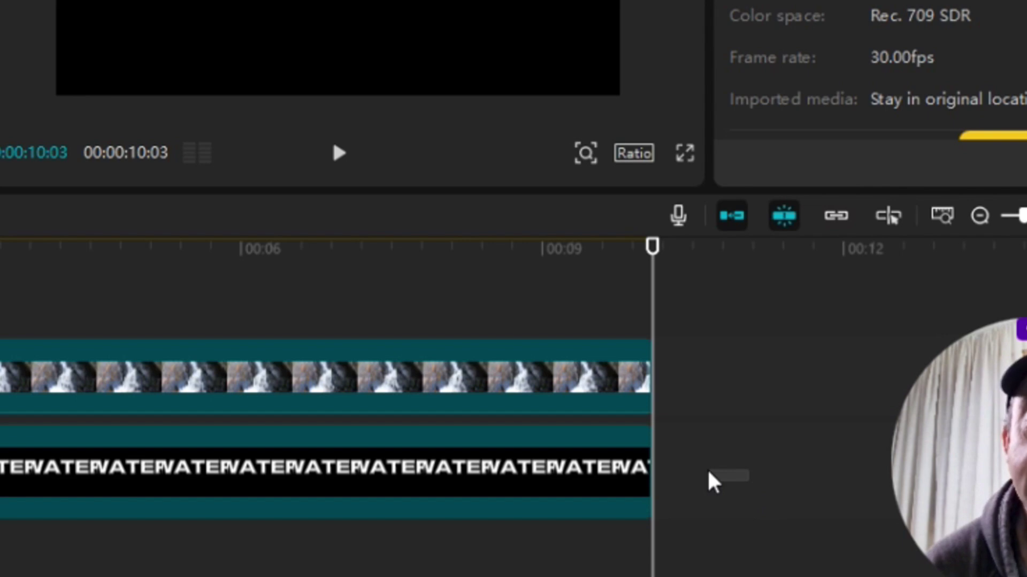
left_click_drag(713, 483, 452, 371)
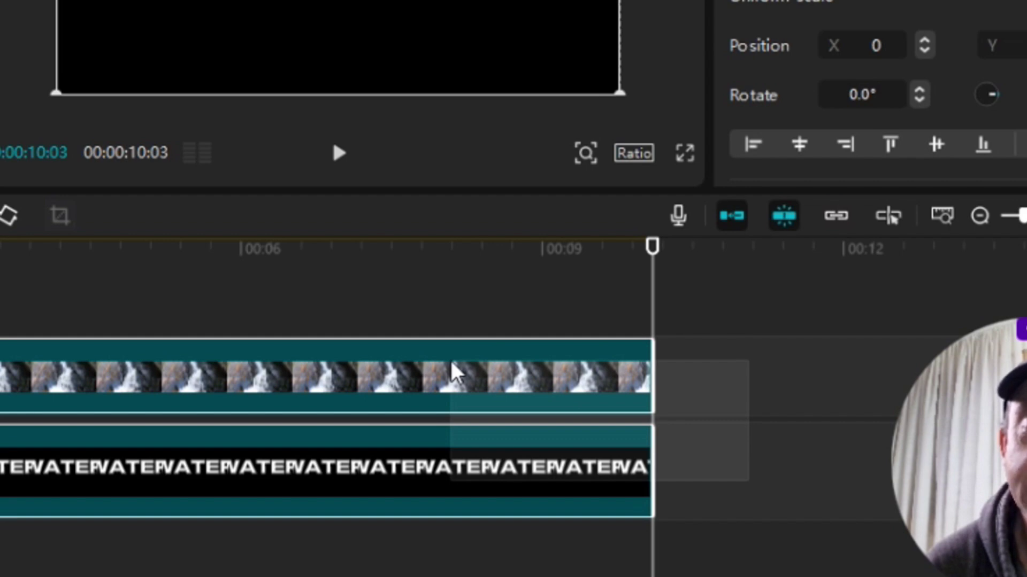
left_click_drag(452, 371, 463, 374)
right_click(477, 381)
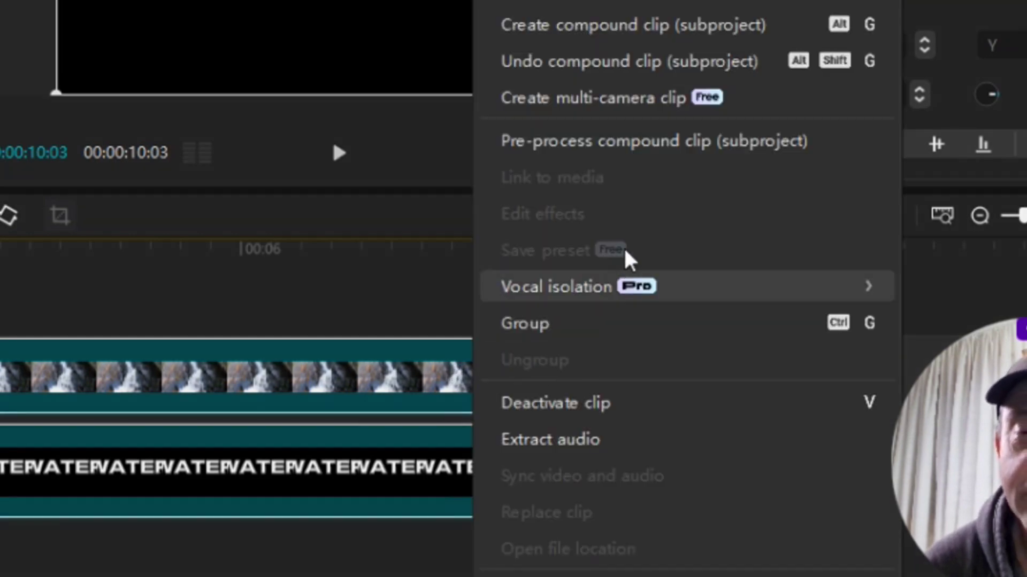
left_click(621, 35)
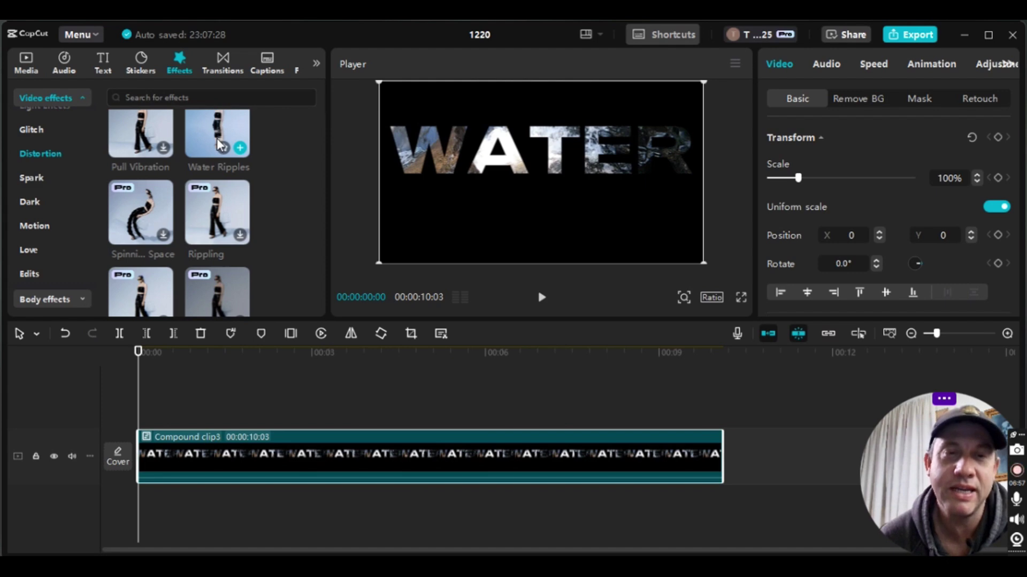
Step: Apply the Water Ripples effect directly onto the combined WATER compound clip in the timeline
left_click_drag(222, 148, 177, 462)
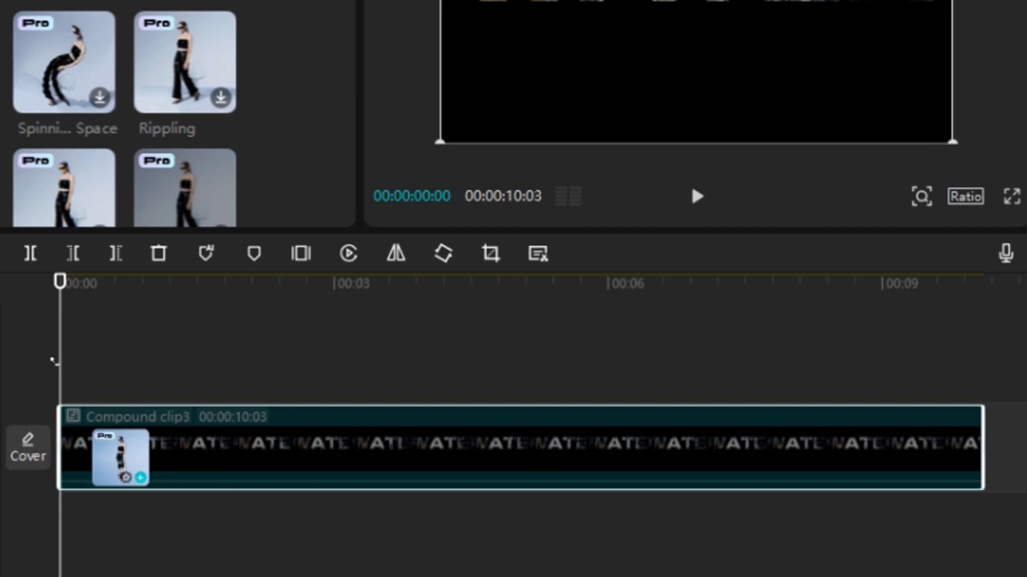
left_click_drag(121, 457, 116, 458)
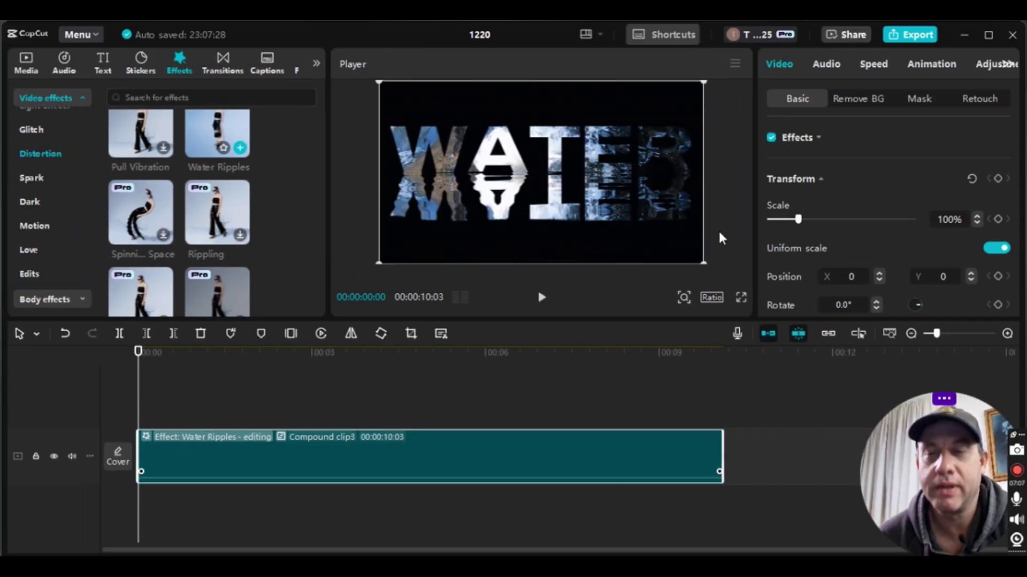
Step: Adjust the clip's Water Ripples effect, setting Vertical to 47, Twist to 82 and Size to 57
left_click(329, 454)
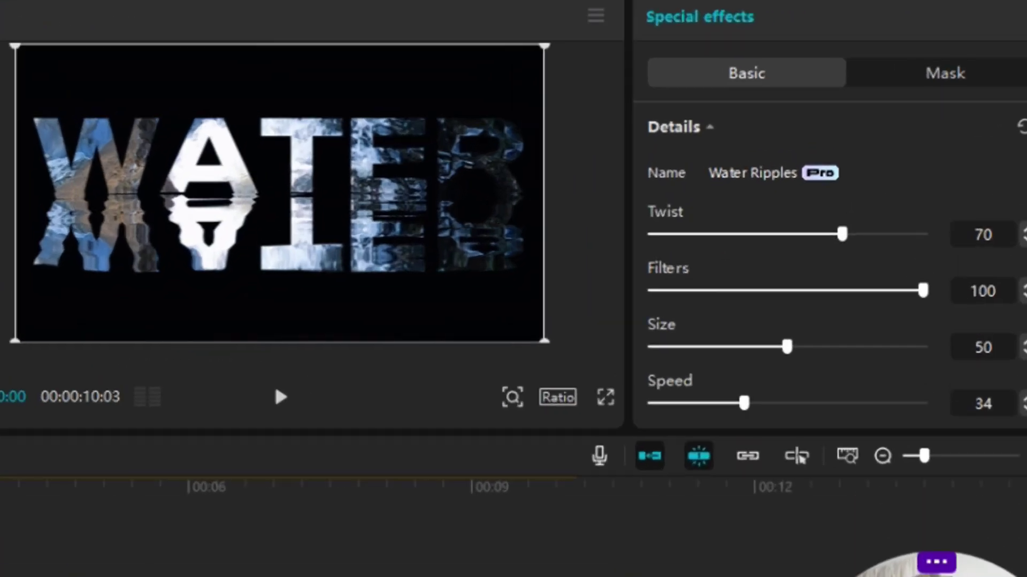
scroll(963, 290, "down", 3)
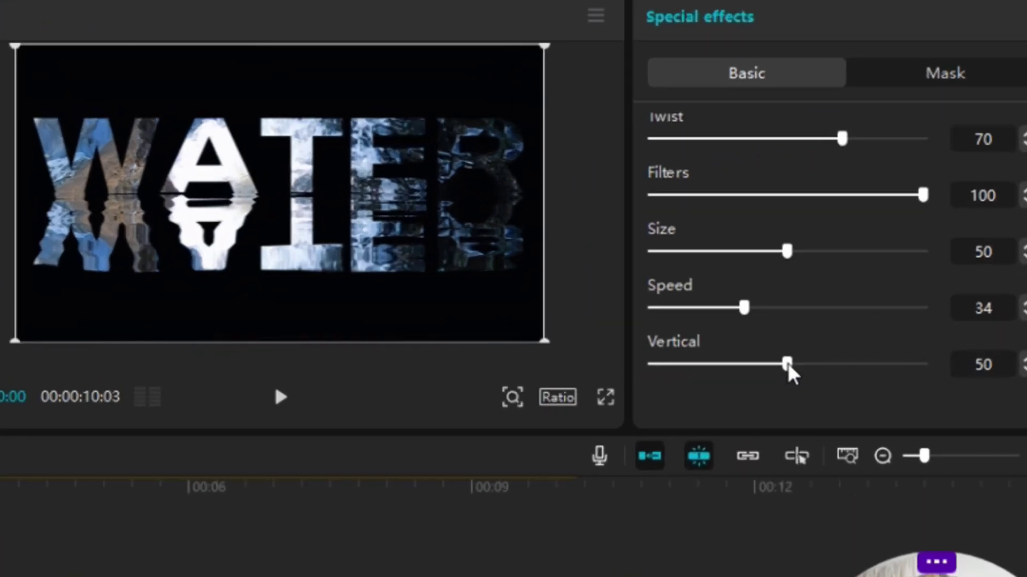
mouse_move(787, 365)
left_mouse_down()
mouse_move(759, 364)
mouse_move(779, 365)
left_mouse_up()
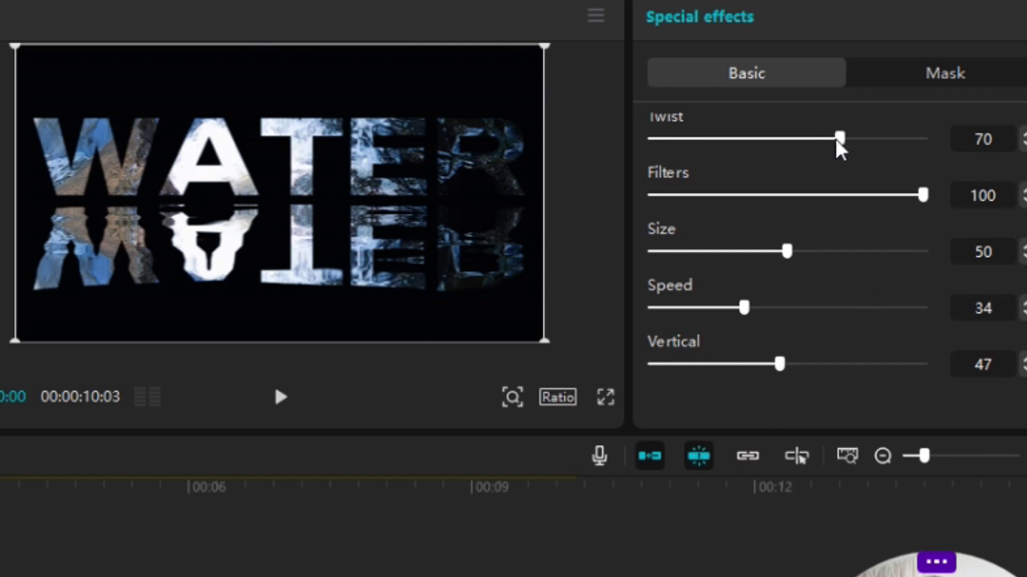
left_click_drag(842, 149, 873, 143)
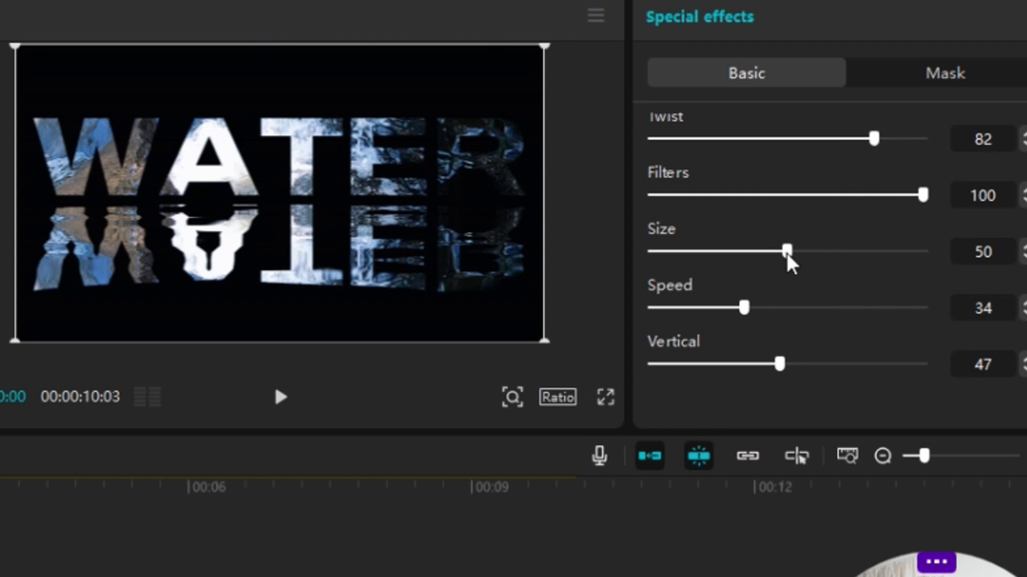
mouse_move(787, 256)
left_mouse_down()
mouse_move(768, 256)
mouse_move(819, 258)
mouse_move(806, 259)
left_mouse_up()
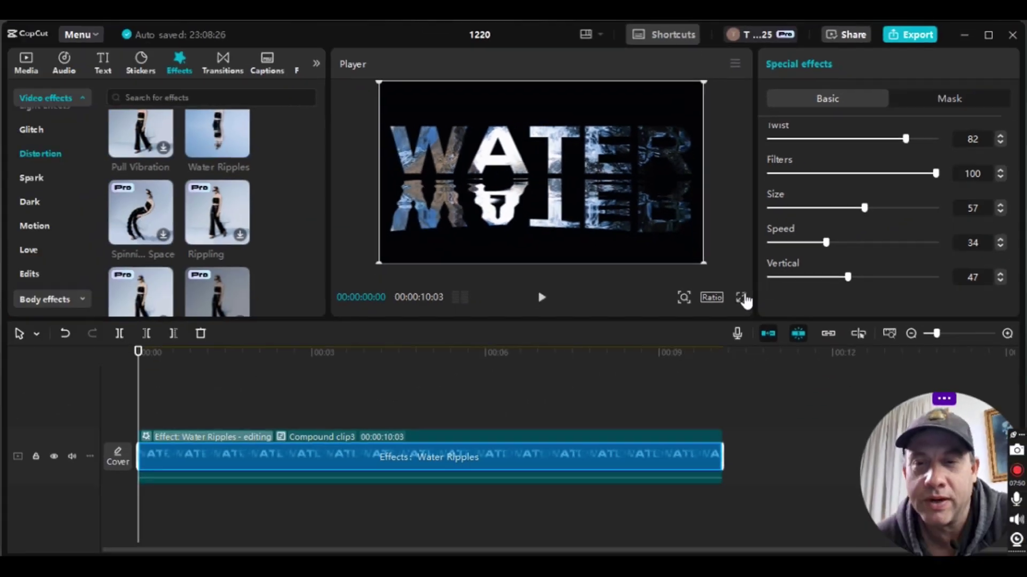
Step: Play back the WATER text with its rippling reflection in full screen
left_click(606, 396)
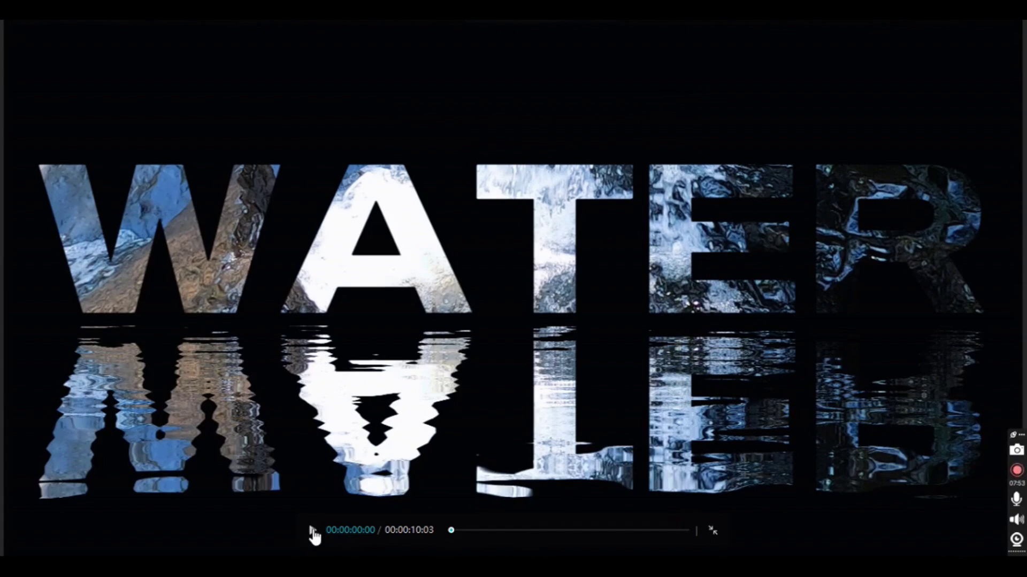
left_click(313, 532)
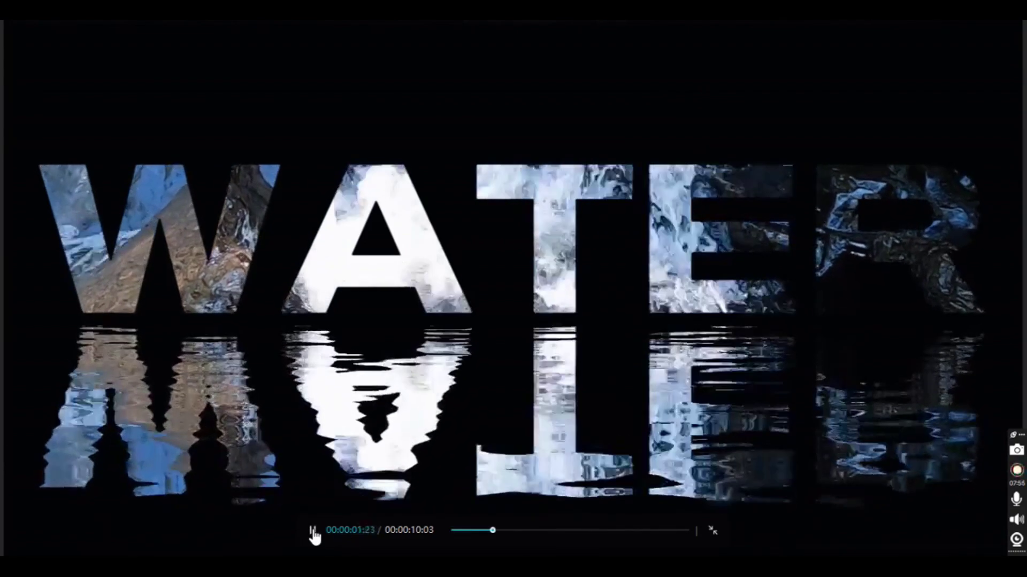